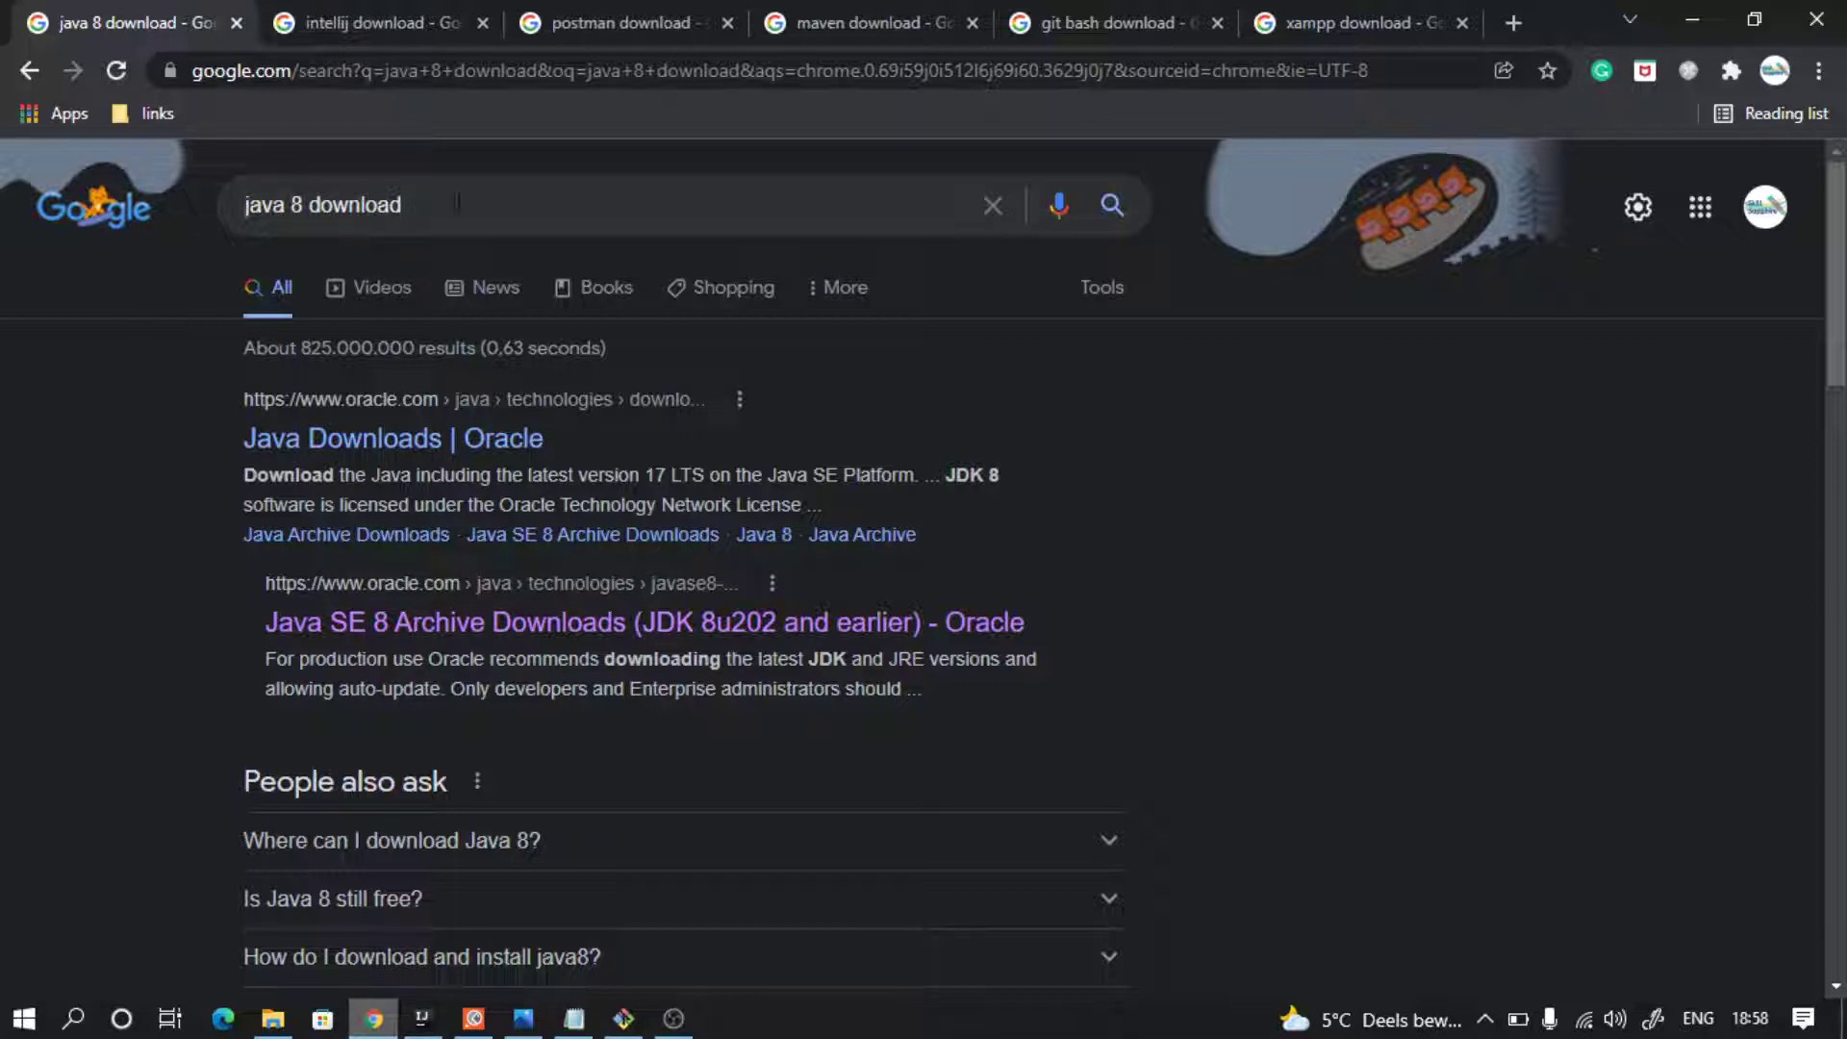
# Open Oracle's Java SE 8 archive page and review the JDK 8u202 installers, including jdk-8u202-windows-x64.exe.
pyautogui.click(518, 625)
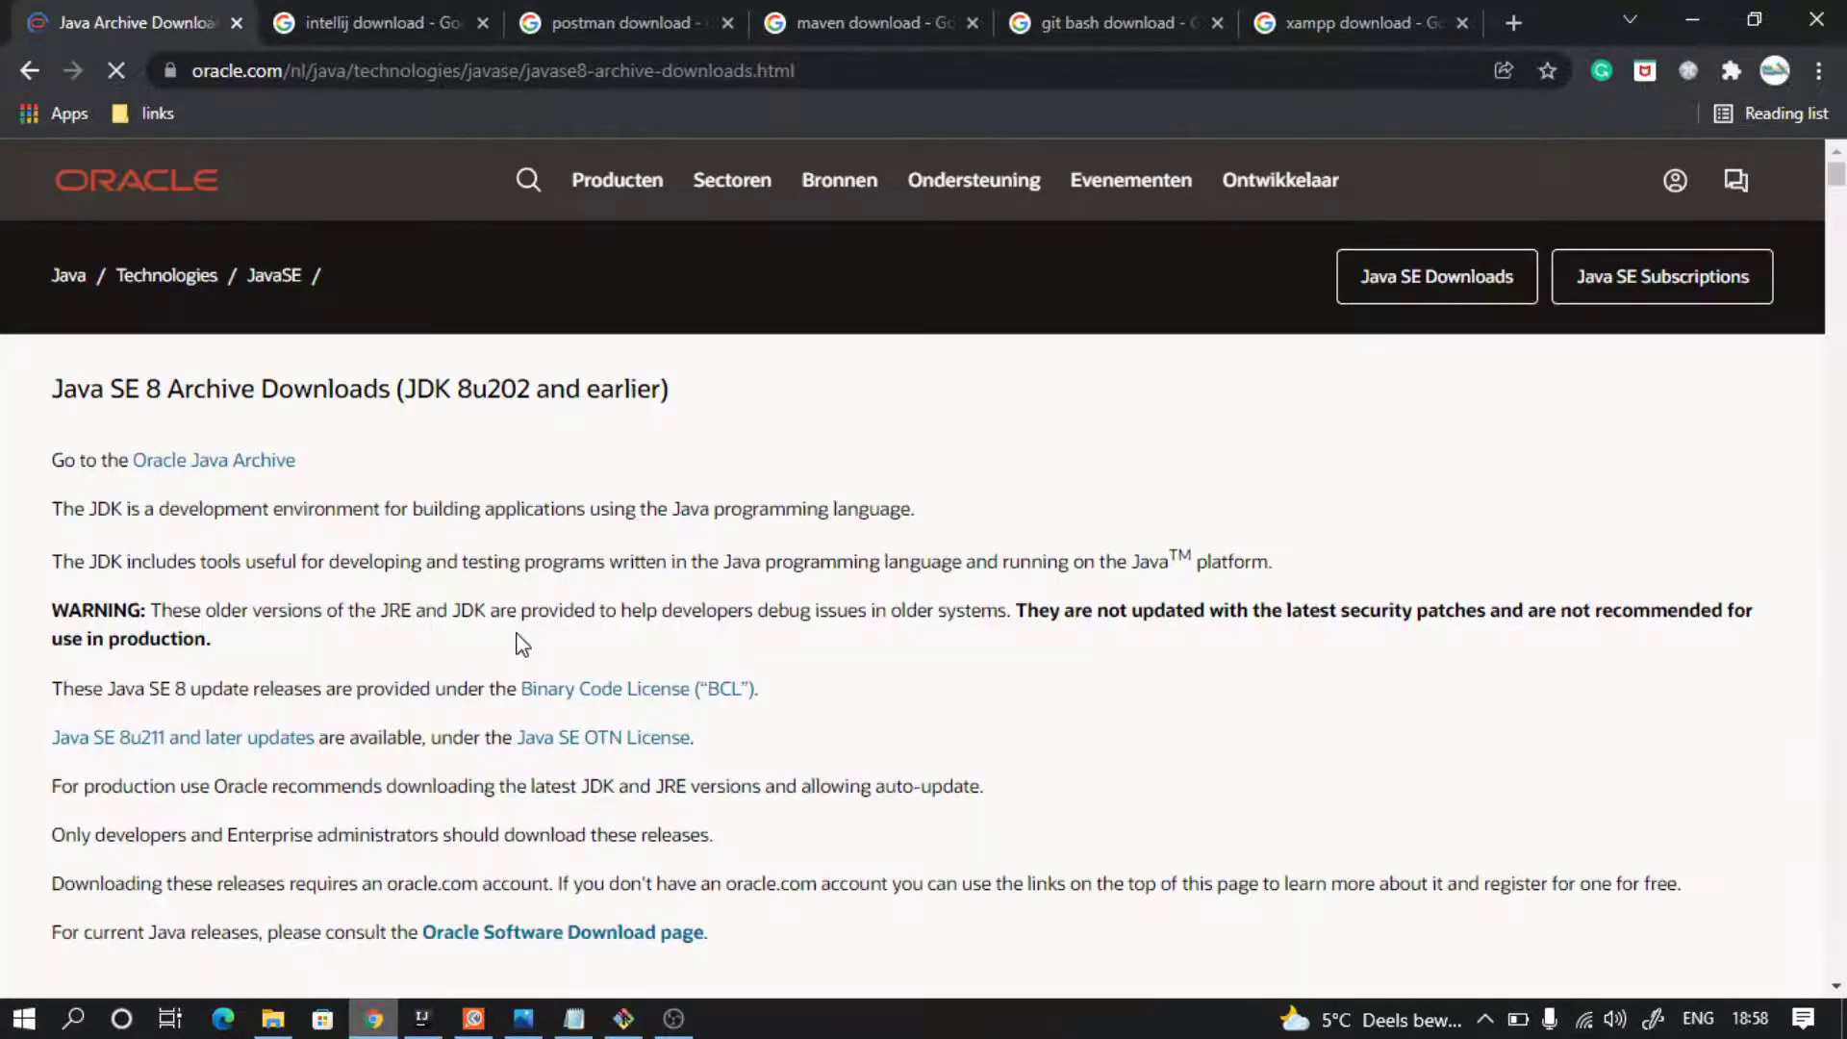
pyautogui.scroll(-12, 522, 644)
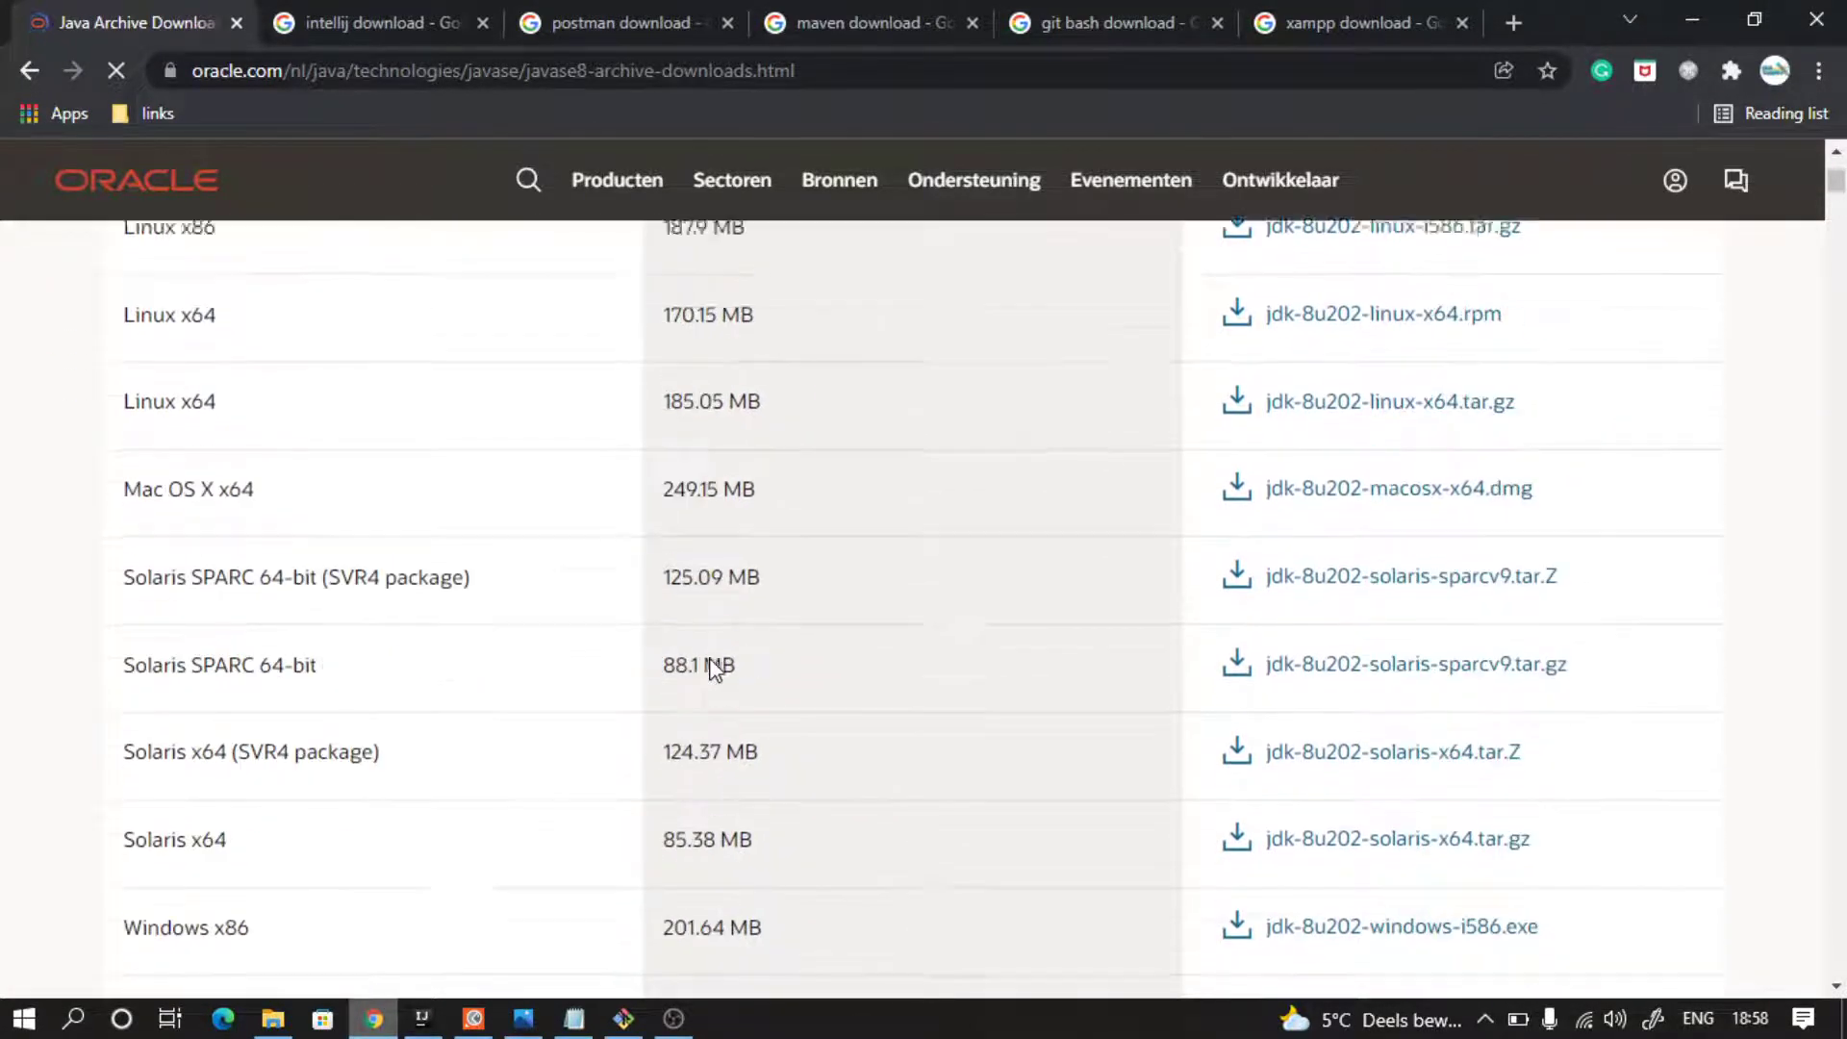
pyautogui.scroll(-4, 712, 666)
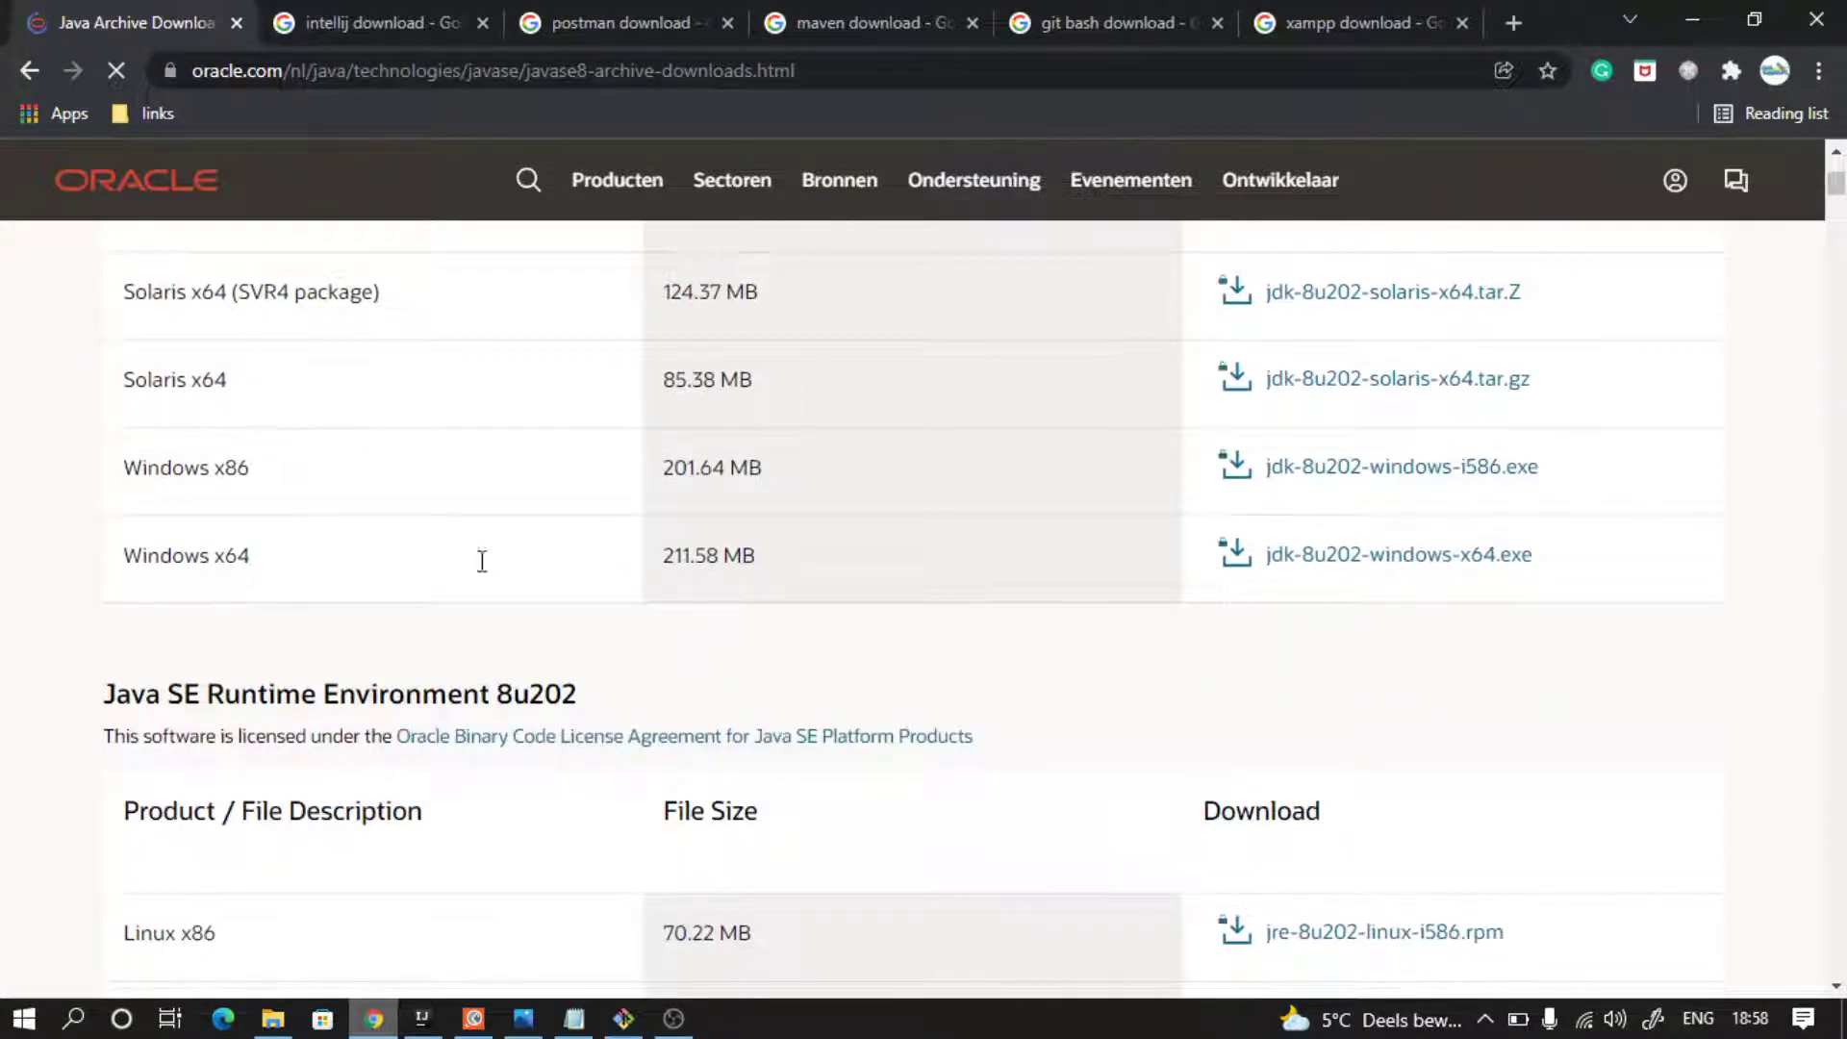
pyautogui.scroll(10, 579, 578)
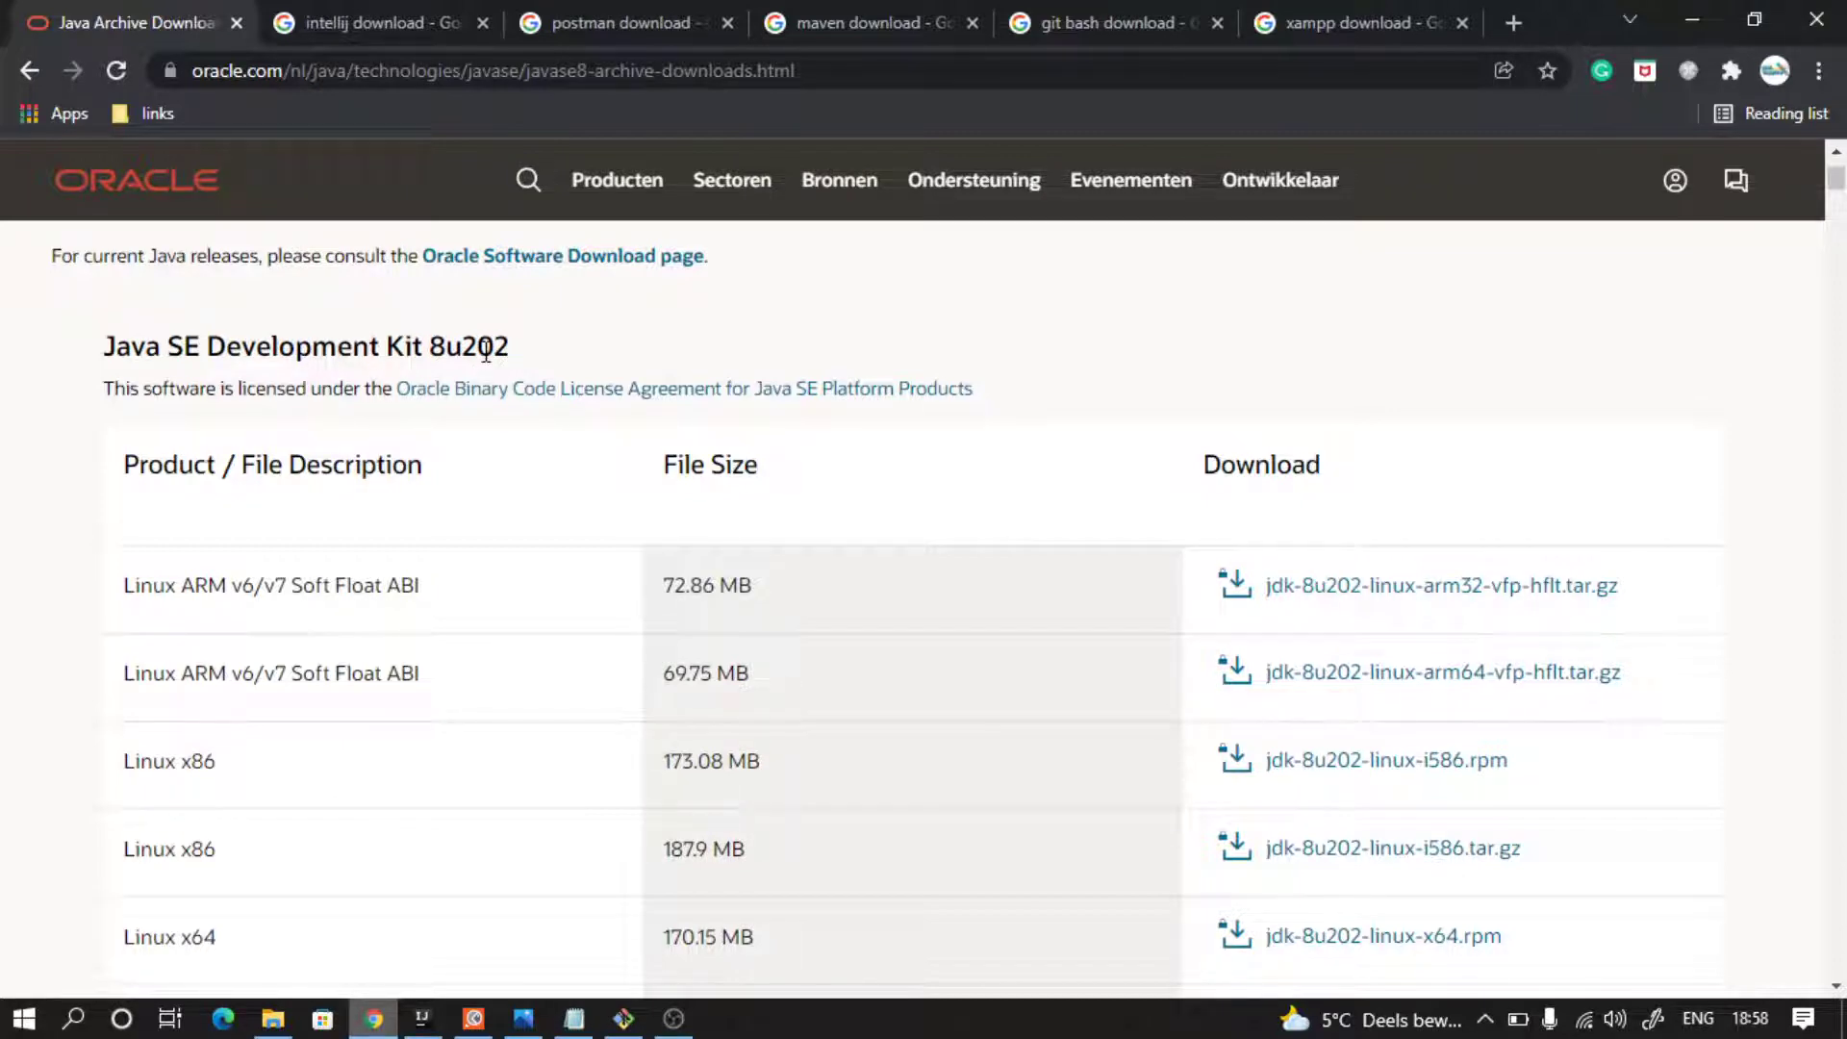
pyautogui.scroll(-5, 932, 536)
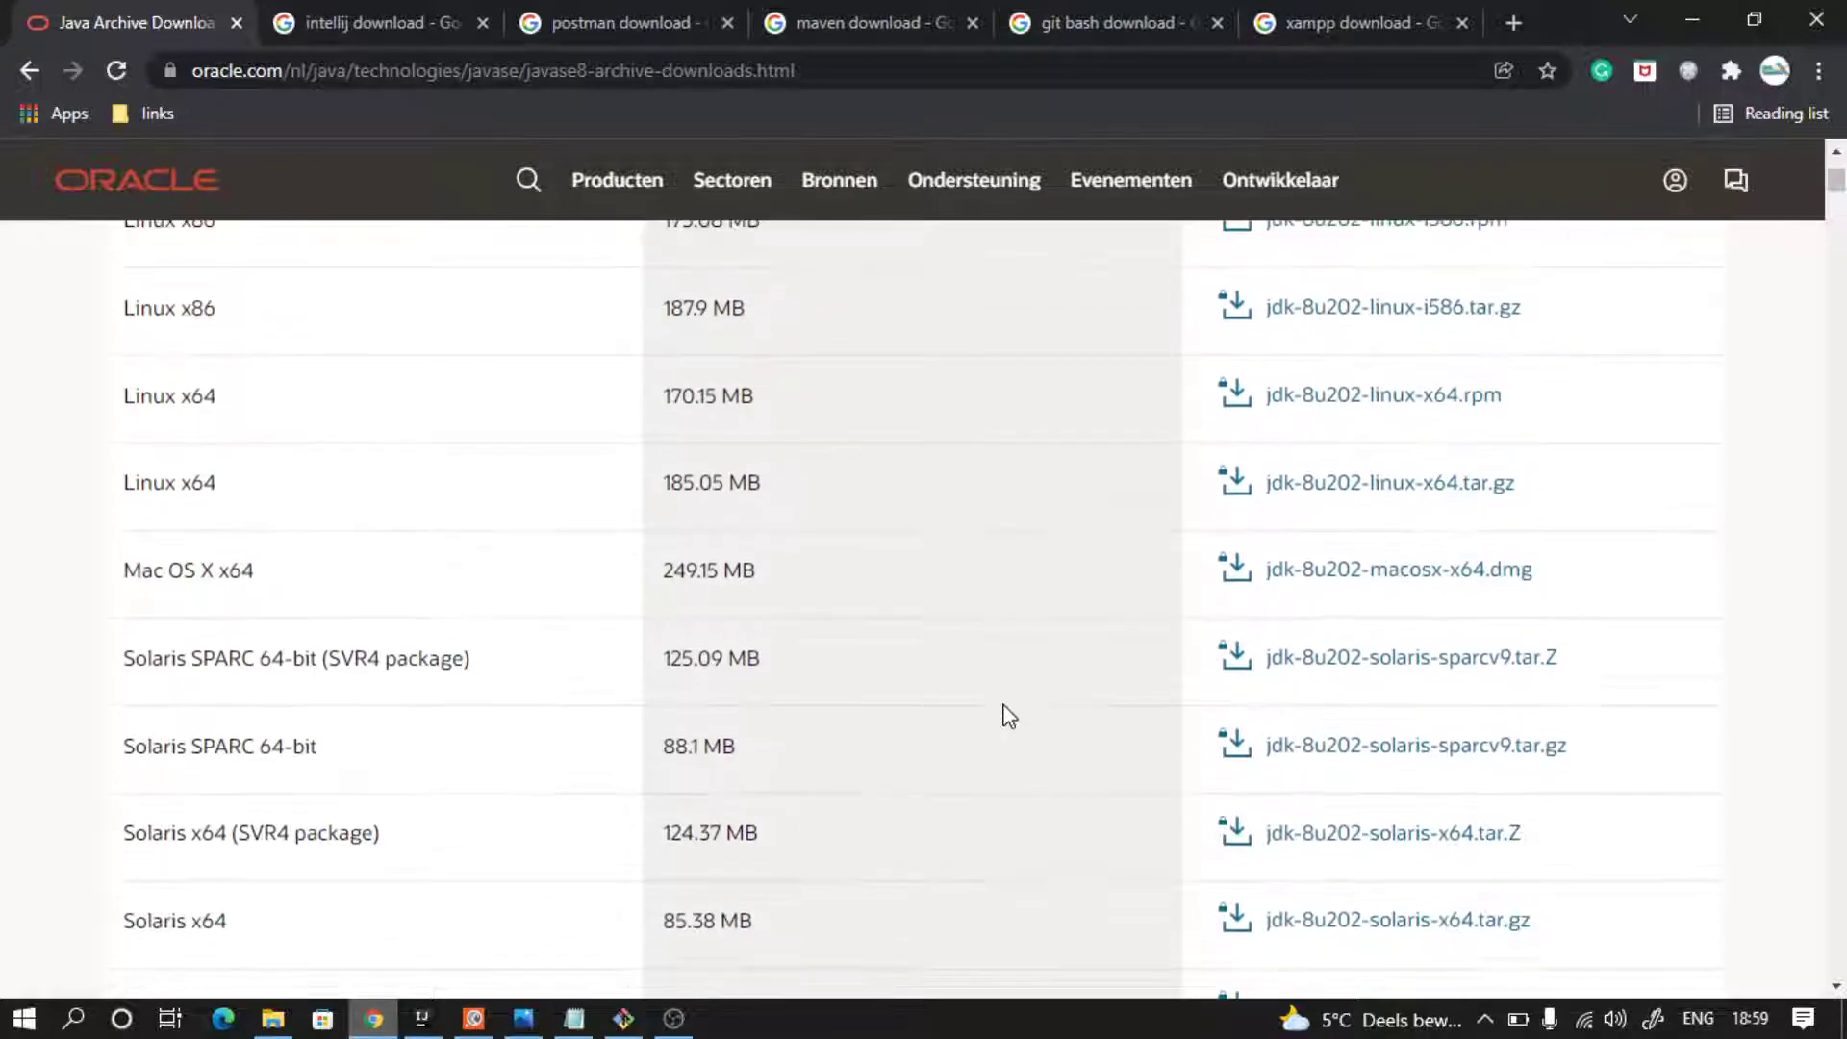
pyautogui.scroll(-3, 1106, 801)
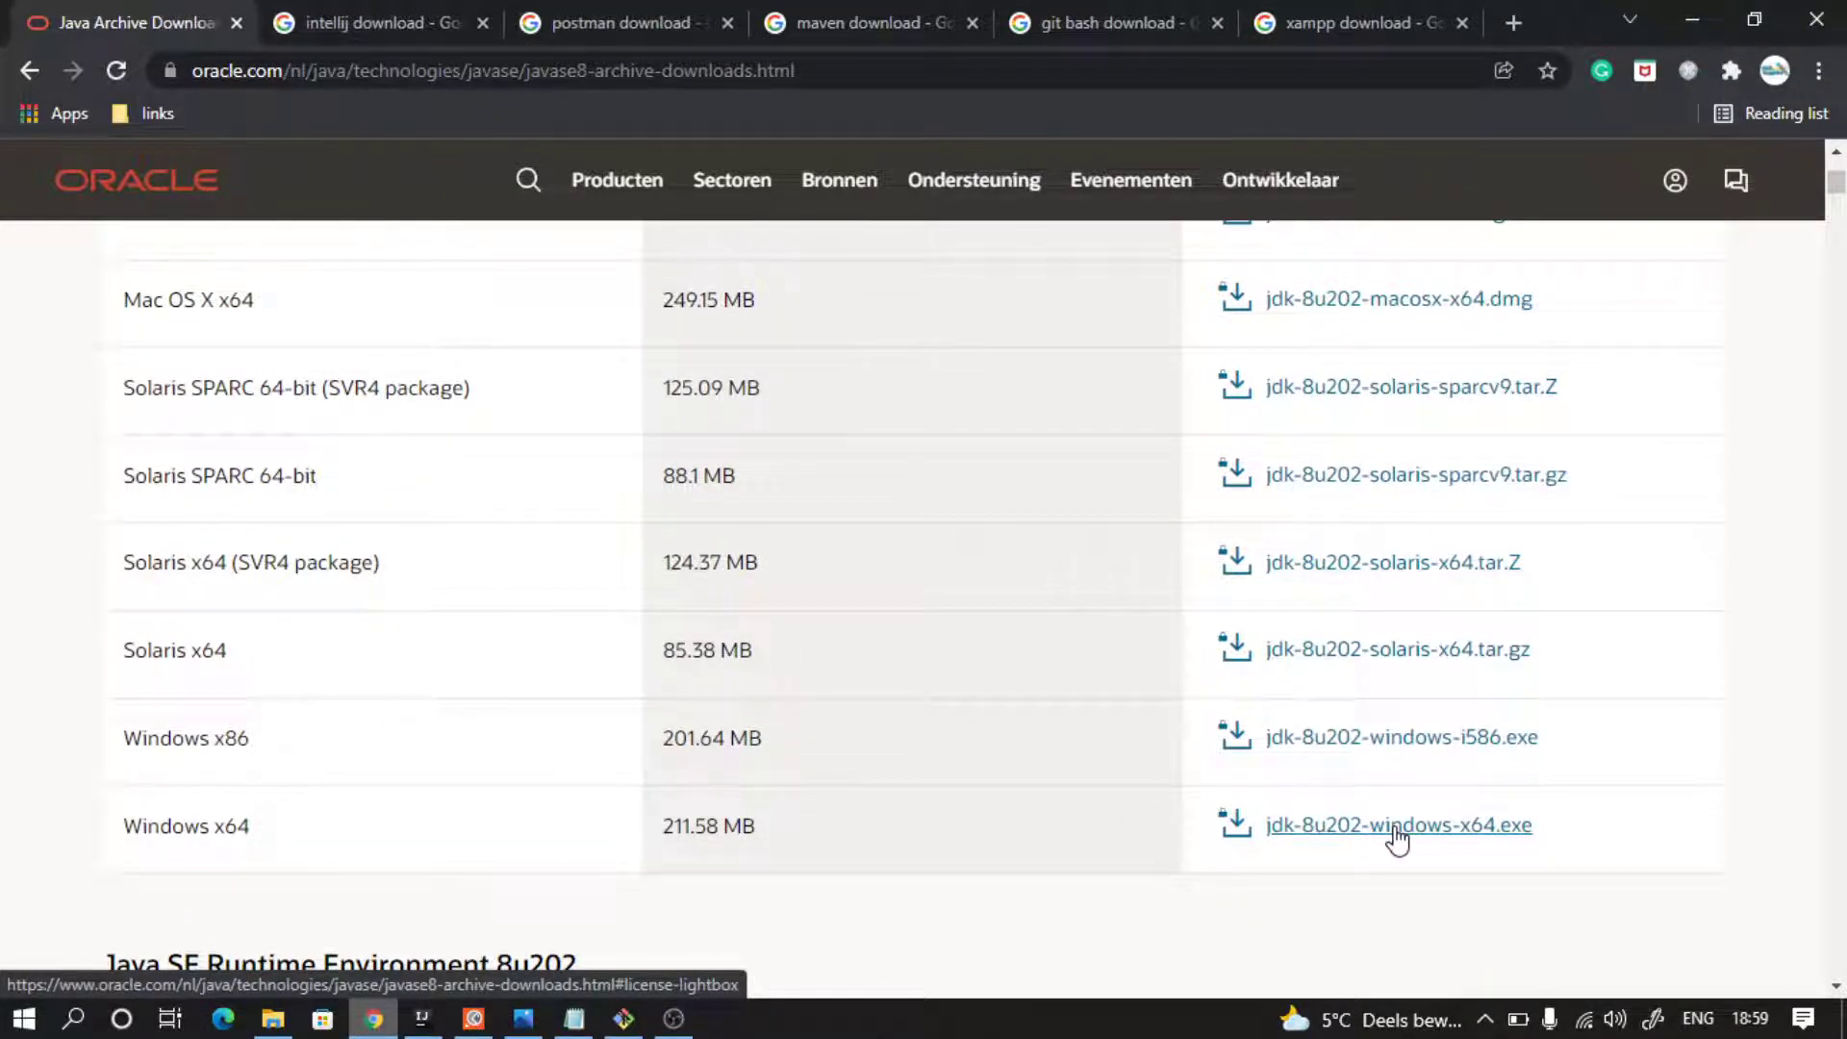
pyautogui.scroll(3, 1400, 836)
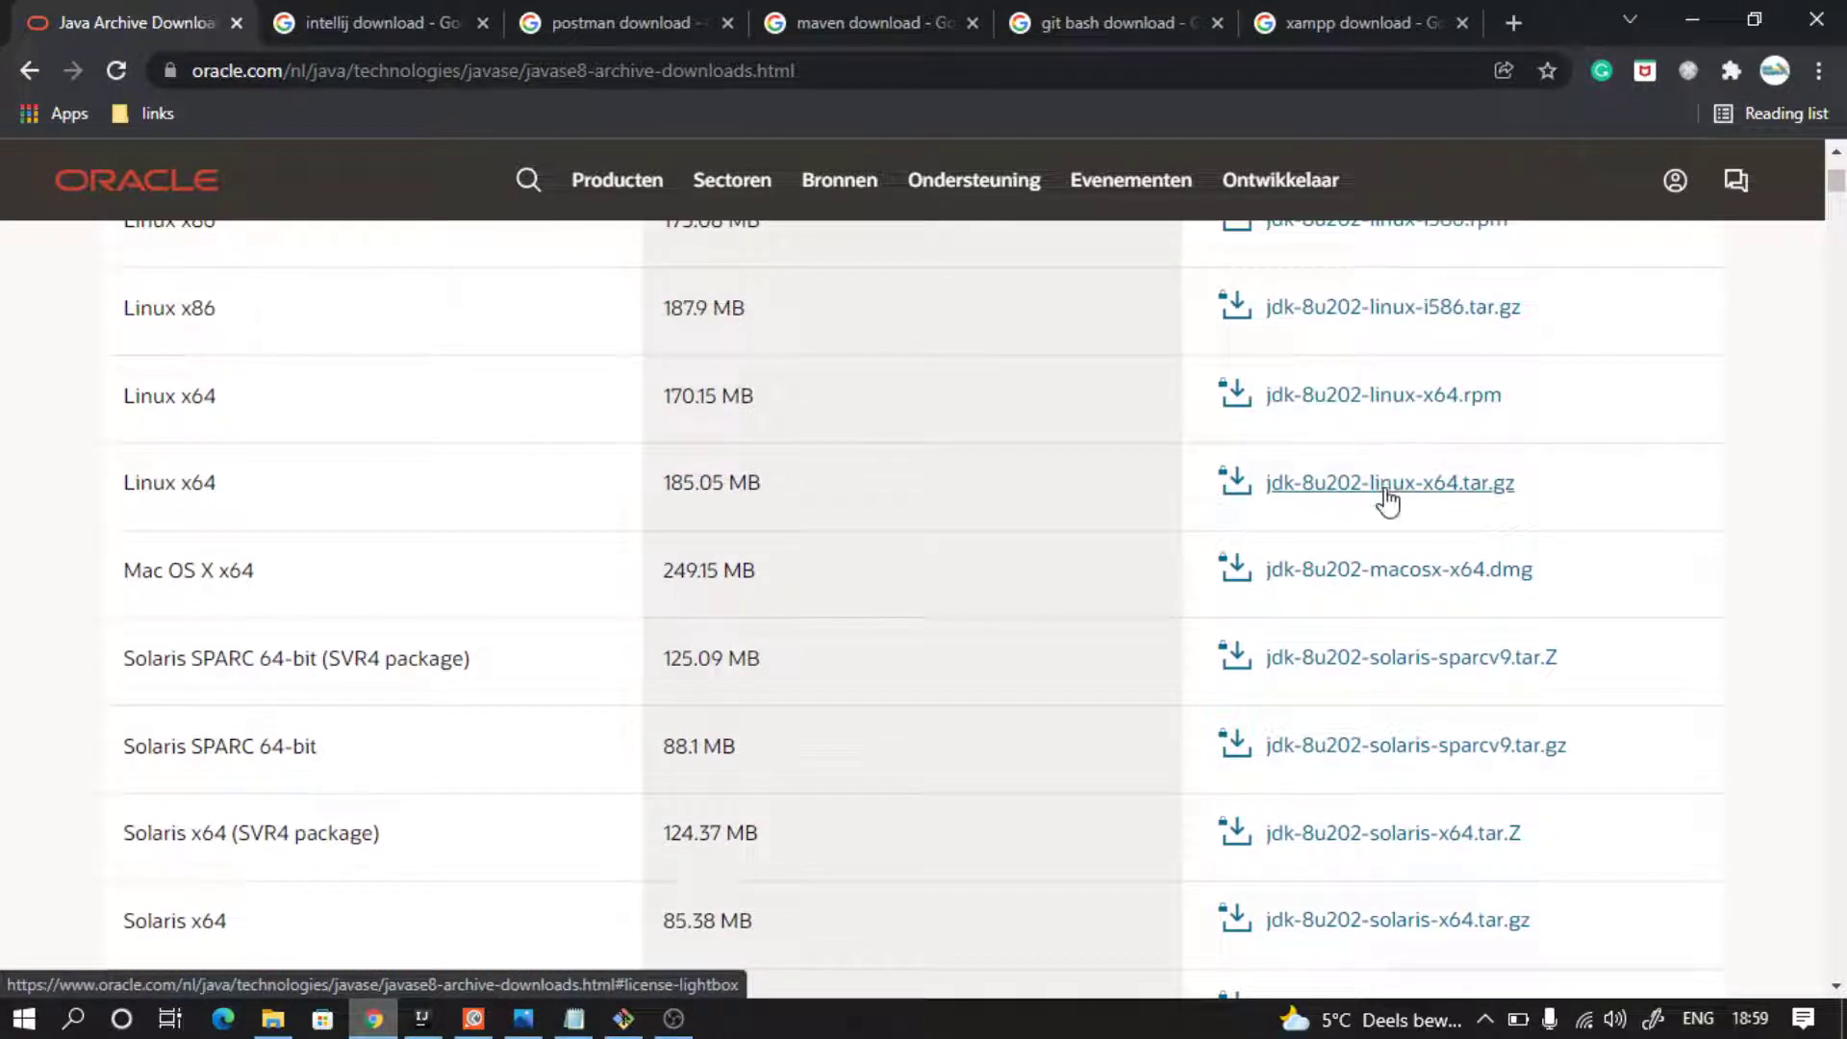
pyautogui.scroll(-1, 1383, 574)
pyautogui.scroll(-5, 1376, 654)
pyautogui.scroll(2, 1366, 673)
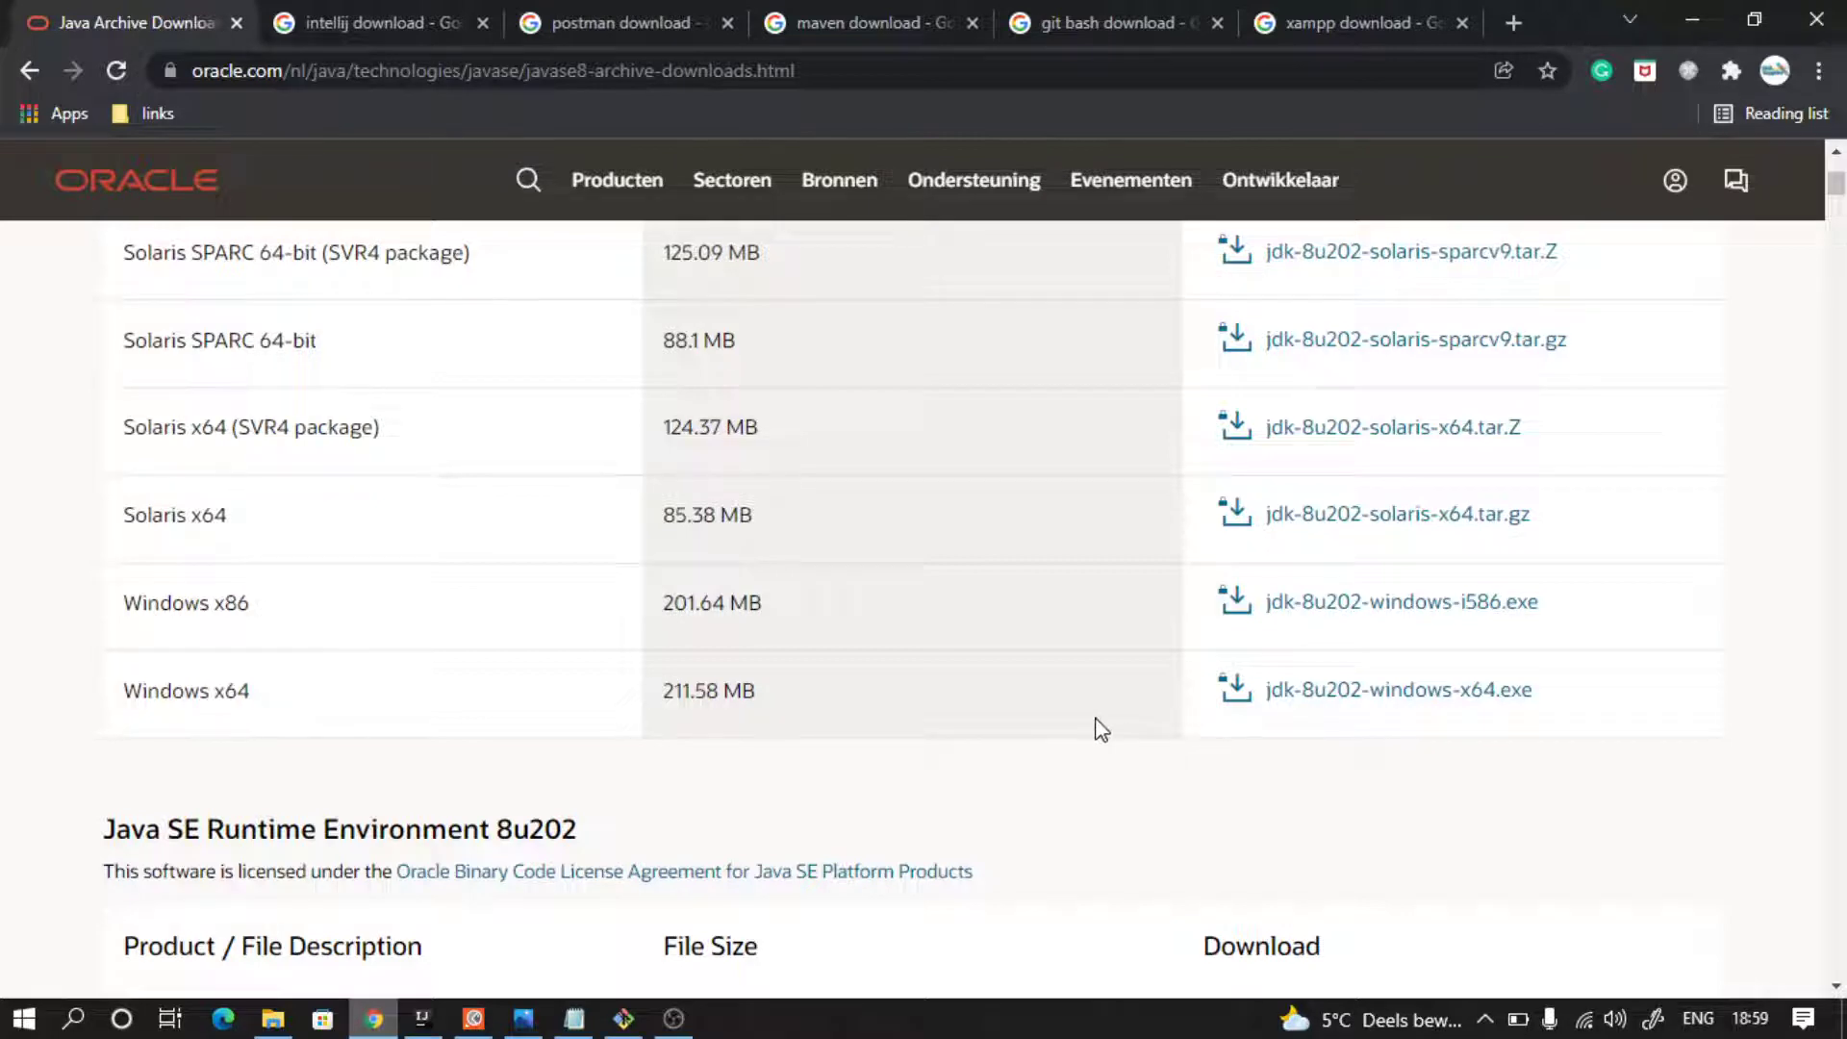
pyautogui.scroll(10, 1102, 729)
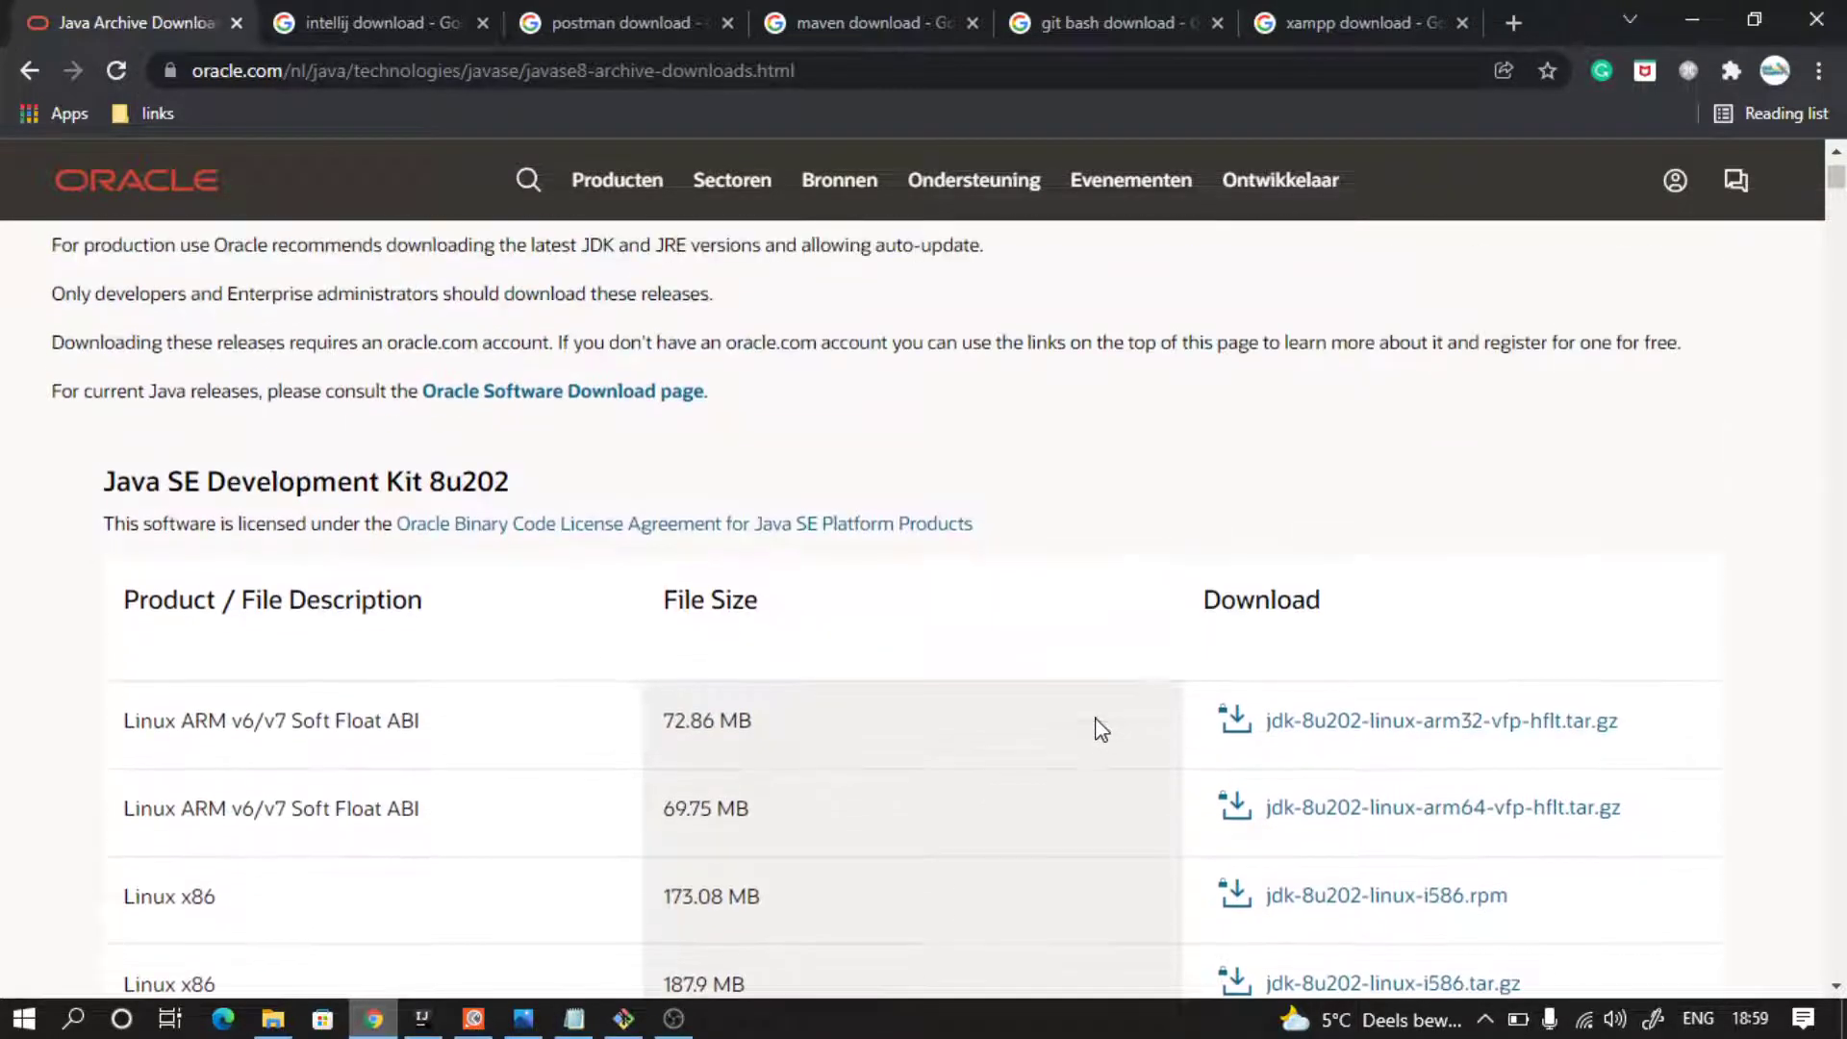
# Open JetBrains' IntelliJ IDEA download page from the IntelliJ search results.
pyautogui.click(348, 15)
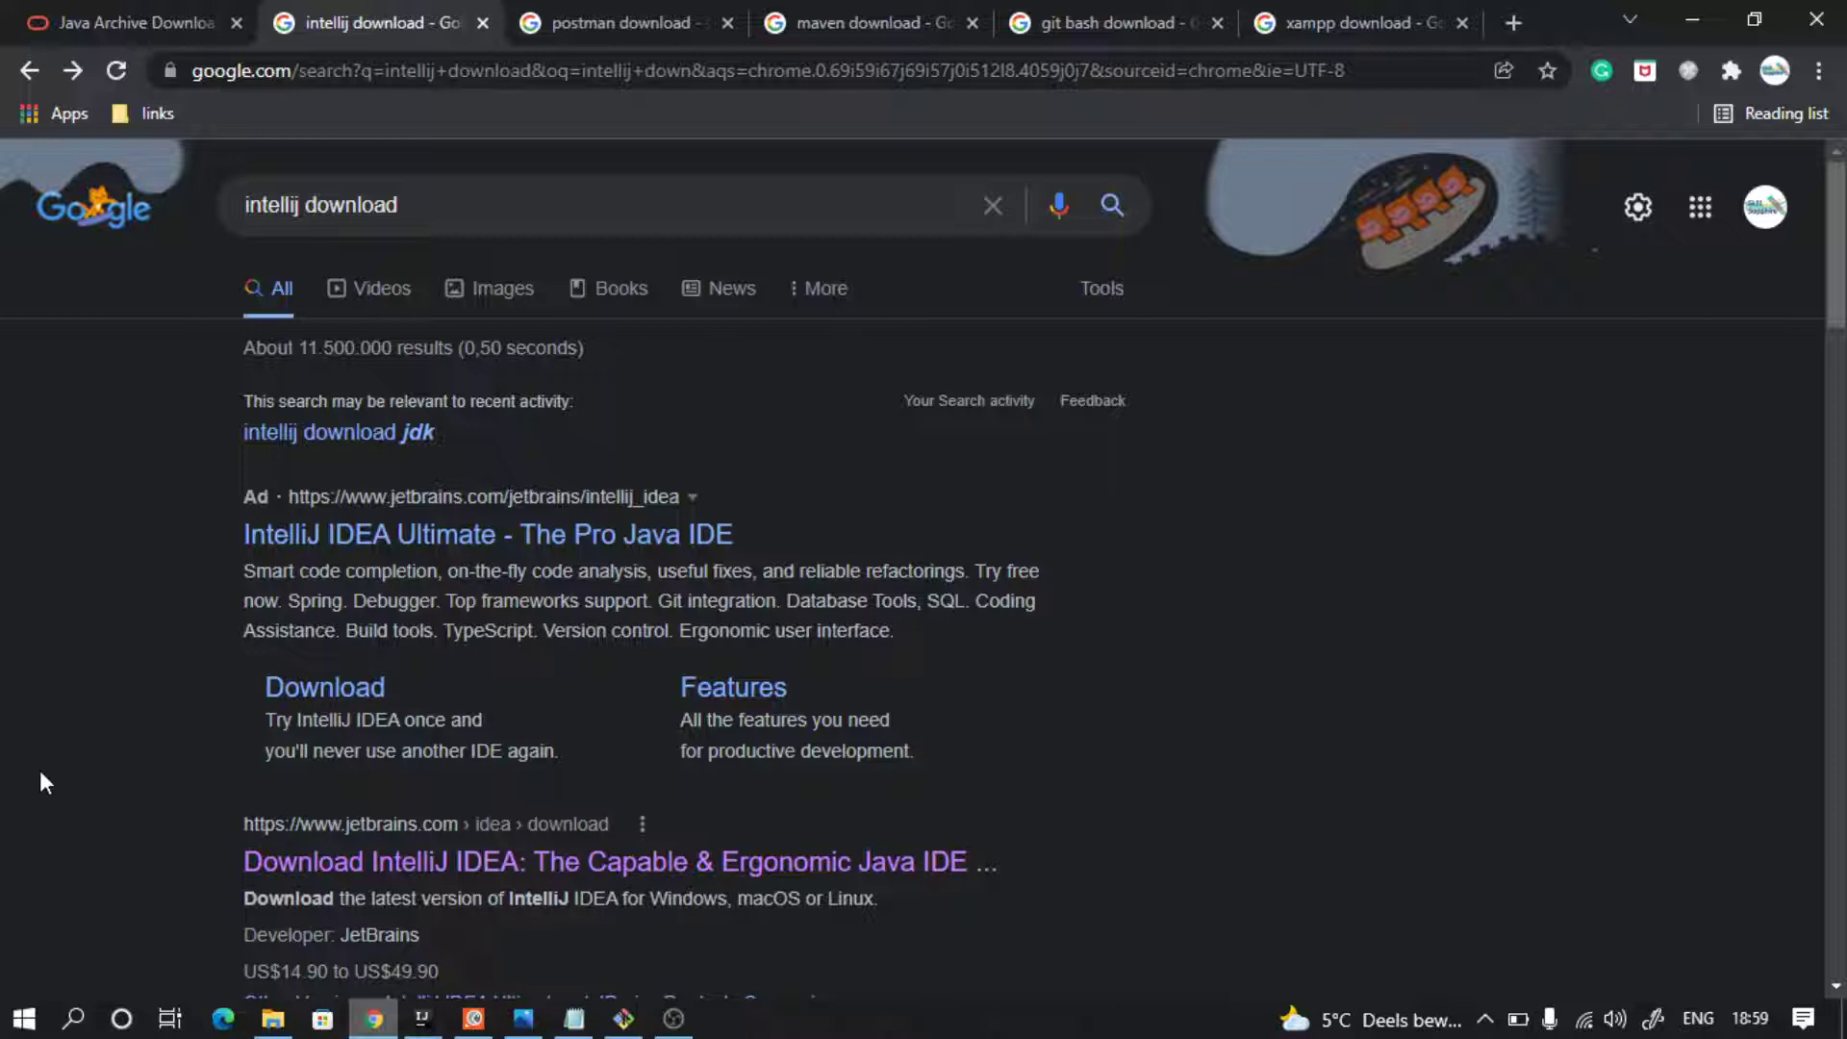
pyautogui.click(437, 862)
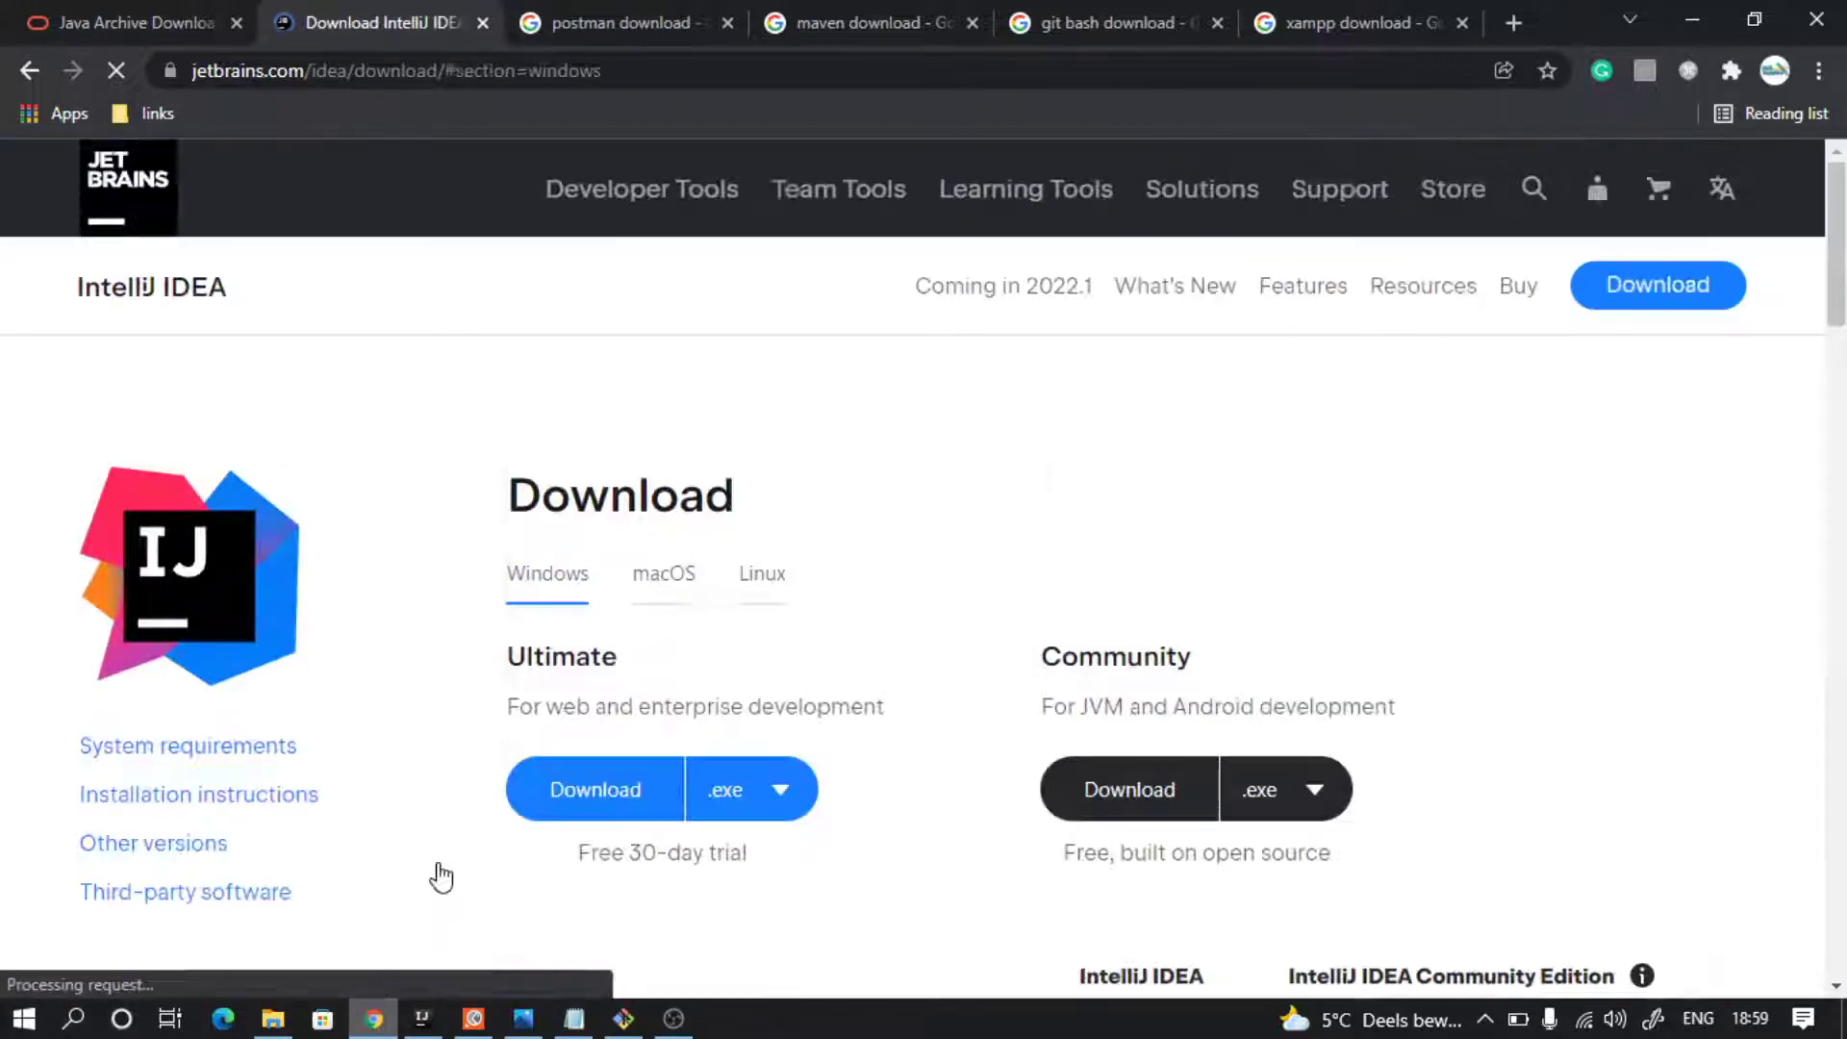
pyautogui.scroll(-1, 1195, 601)
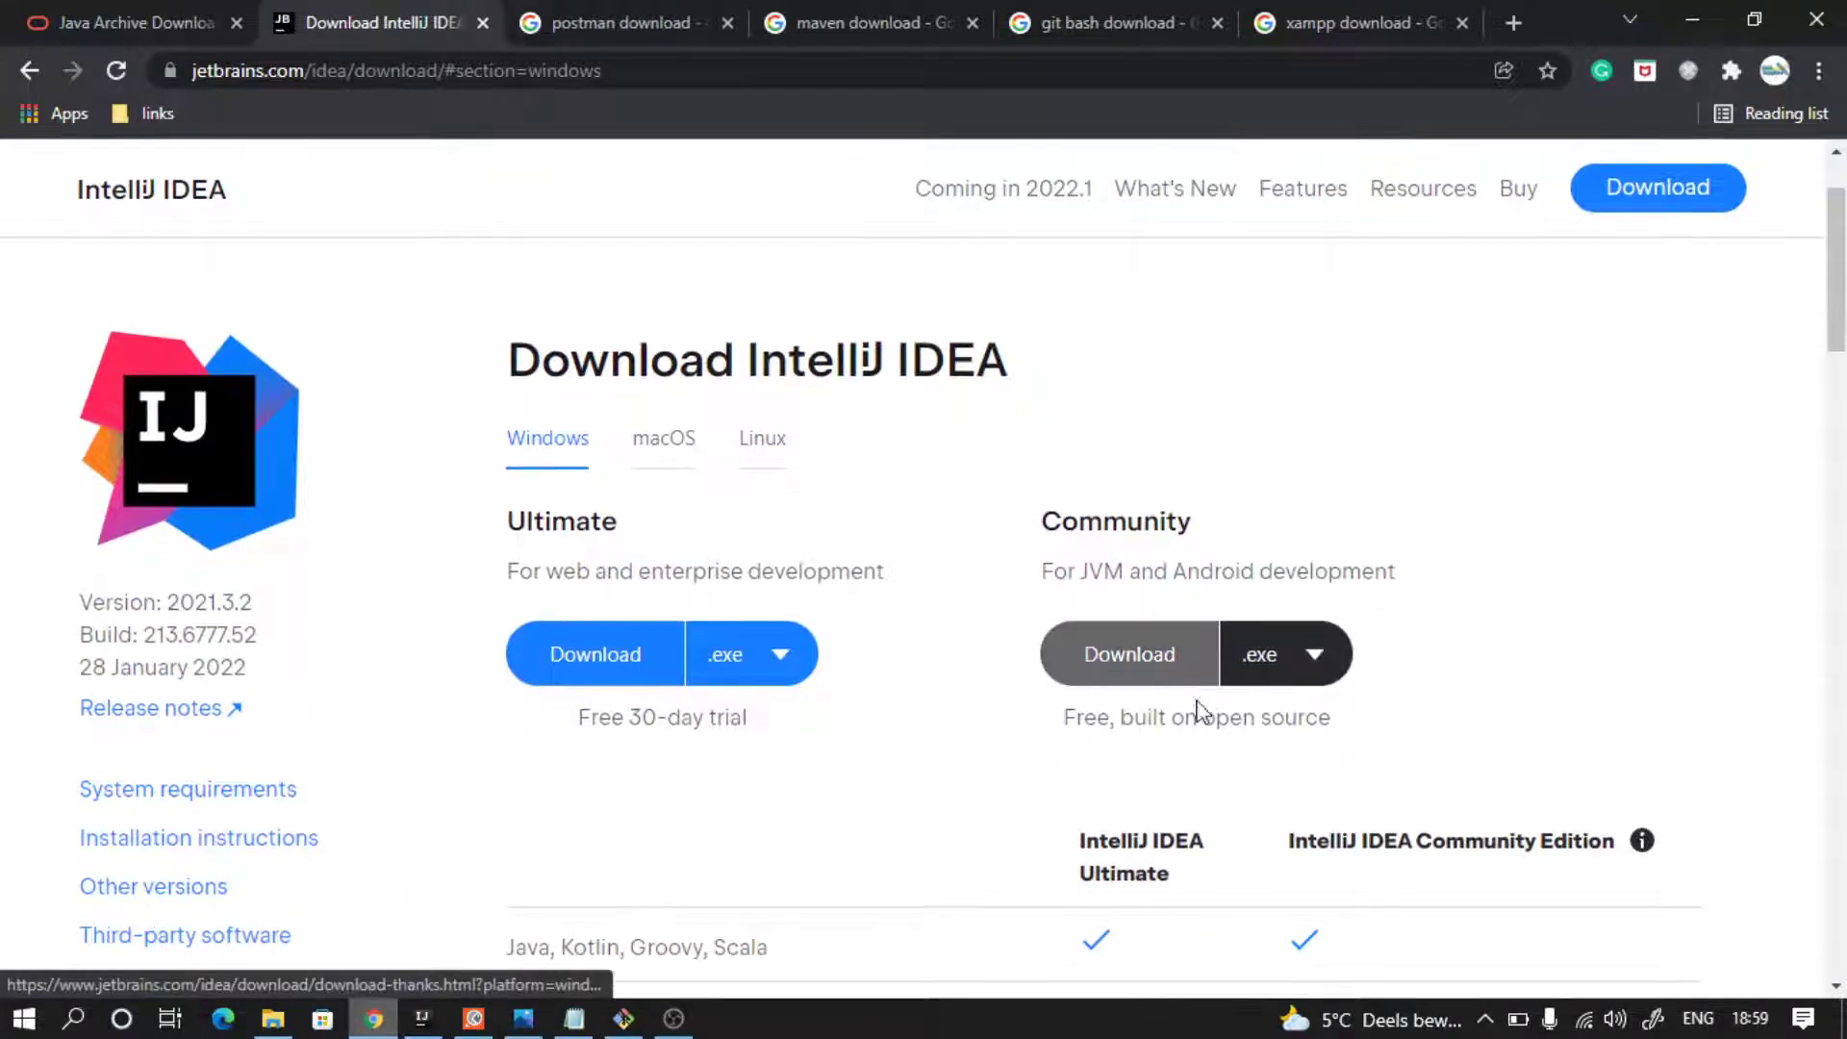
# Request the IntelliJ IDEA Community edition download, then go to the Postman search results.
pyautogui.click(1111, 678)
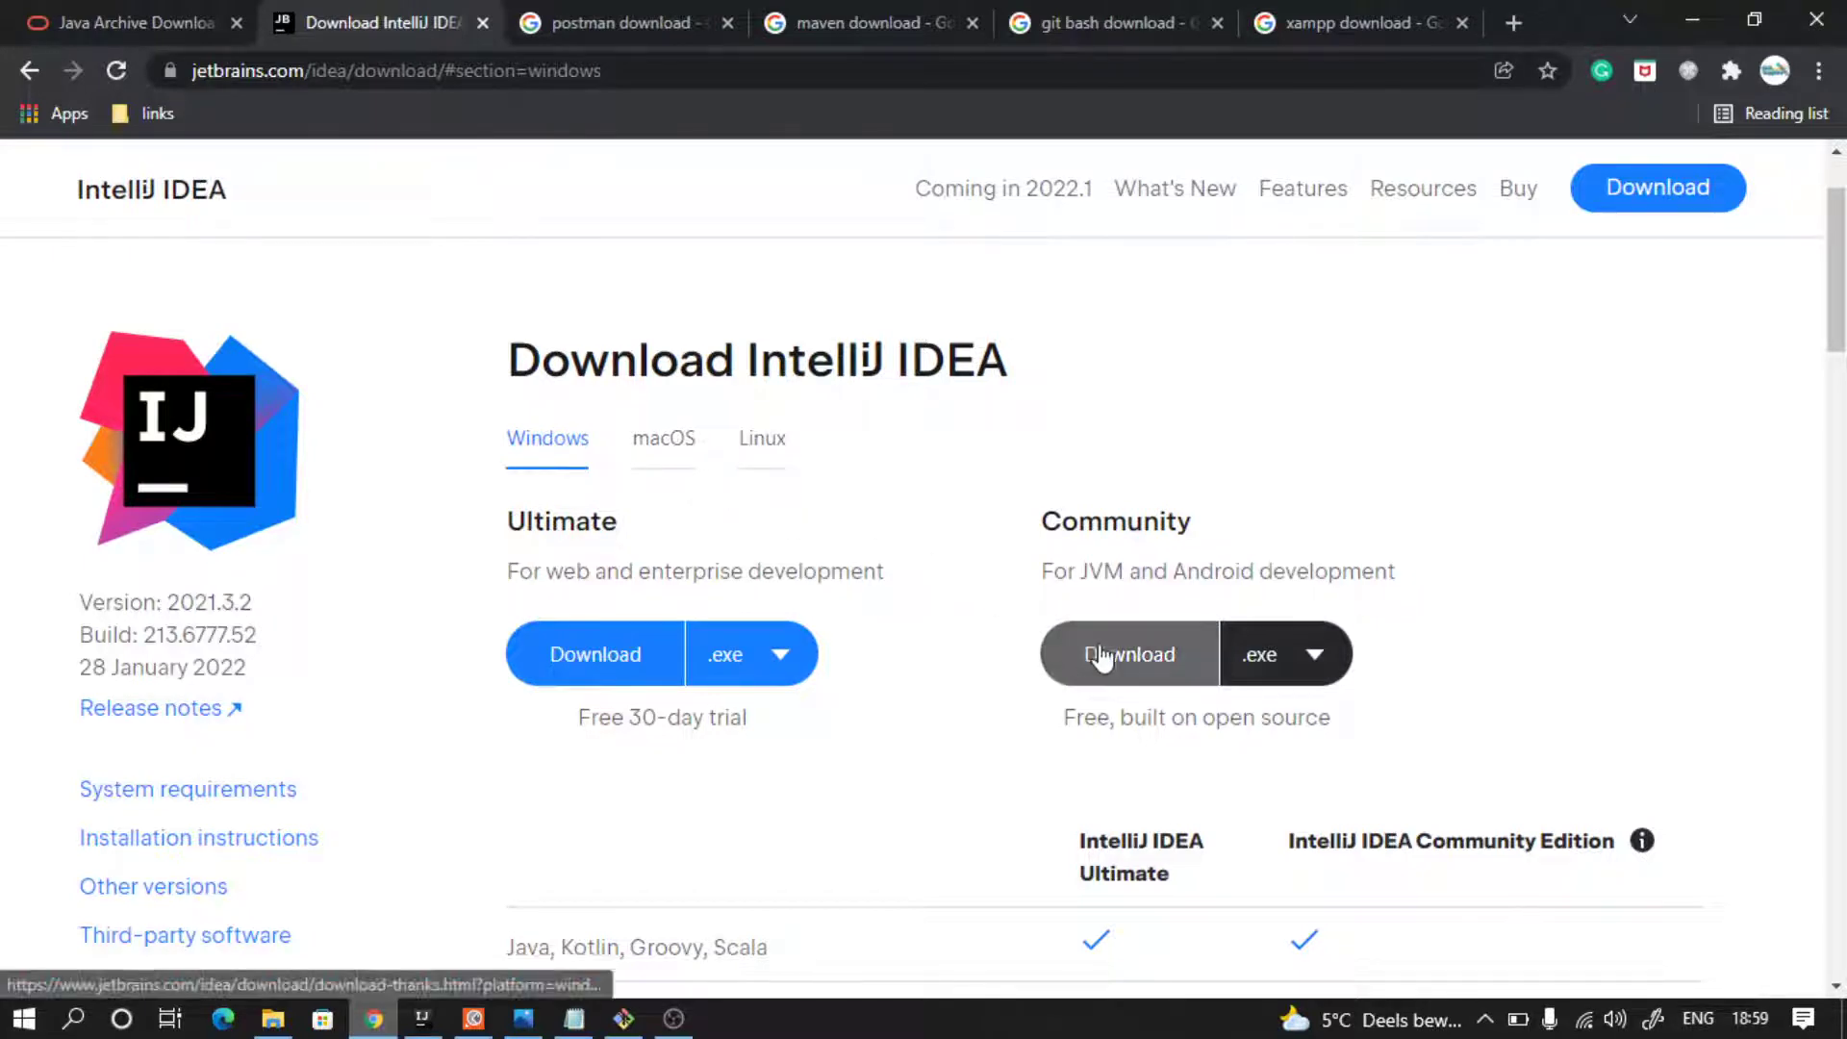
pyautogui.click(1157, 679)
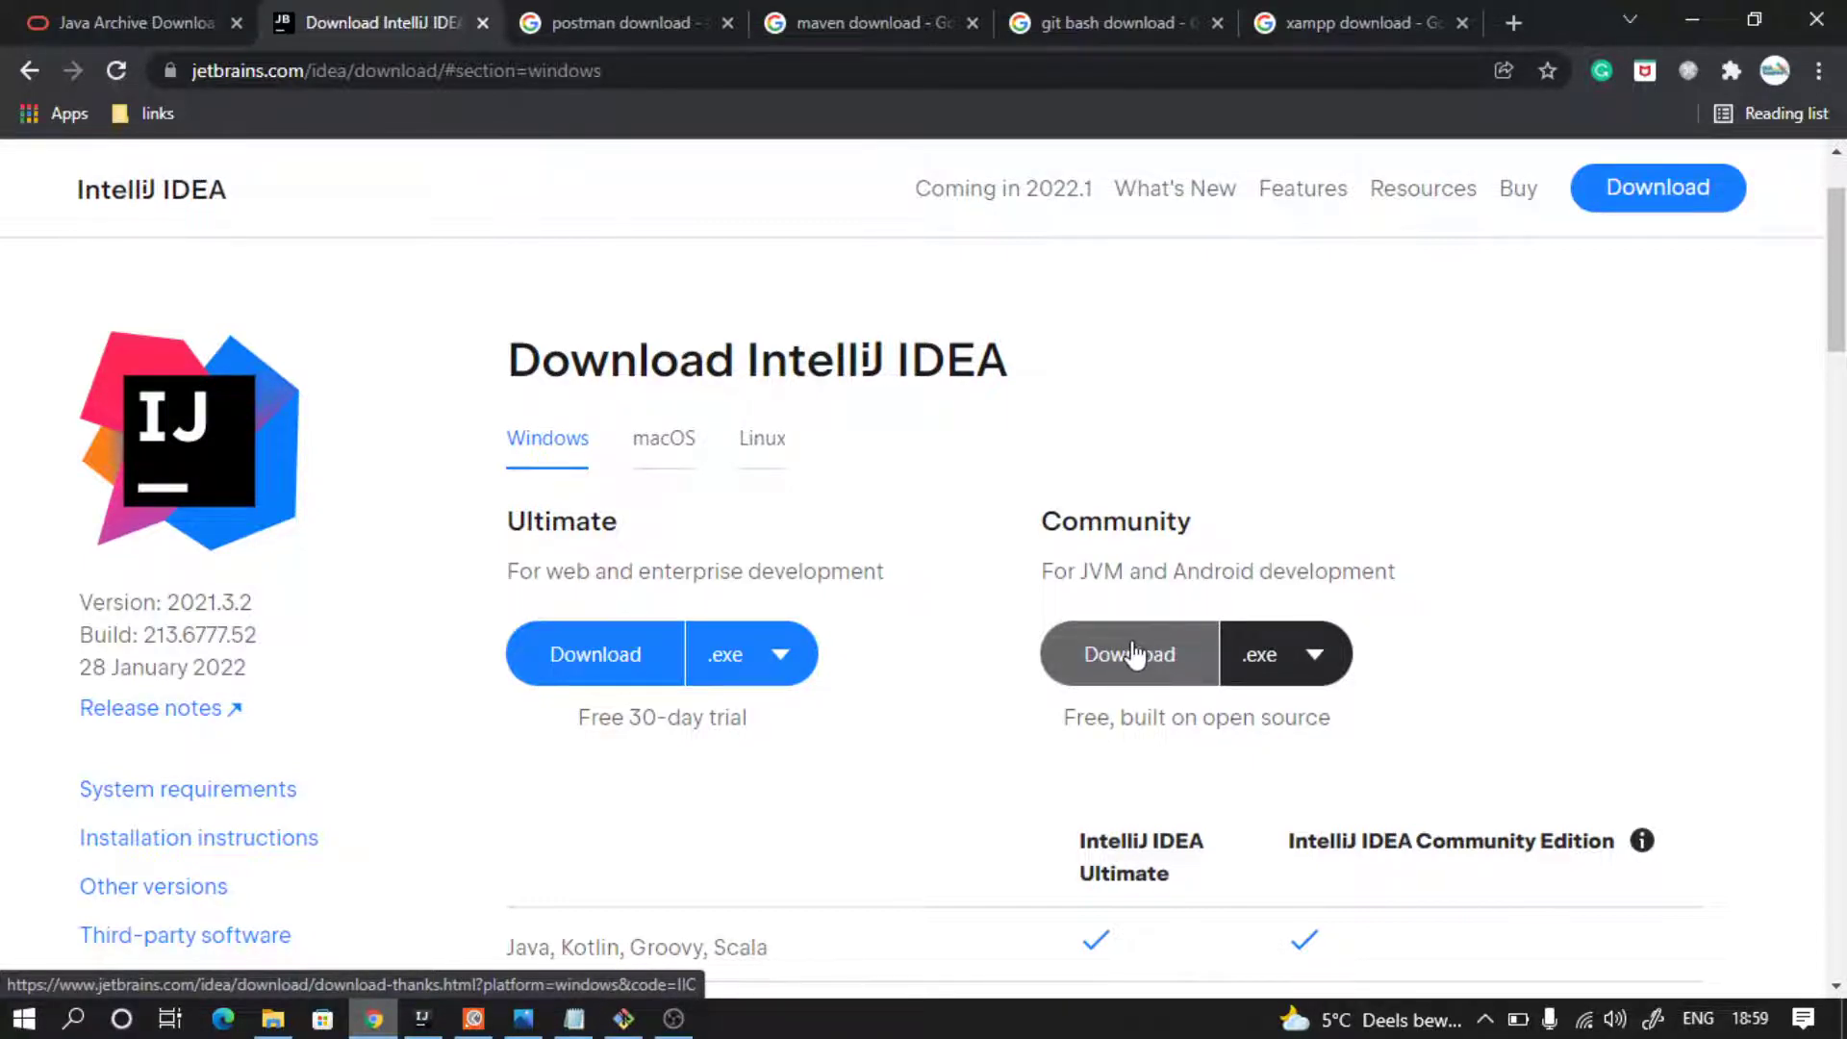
pyautogui.click(635, 27)
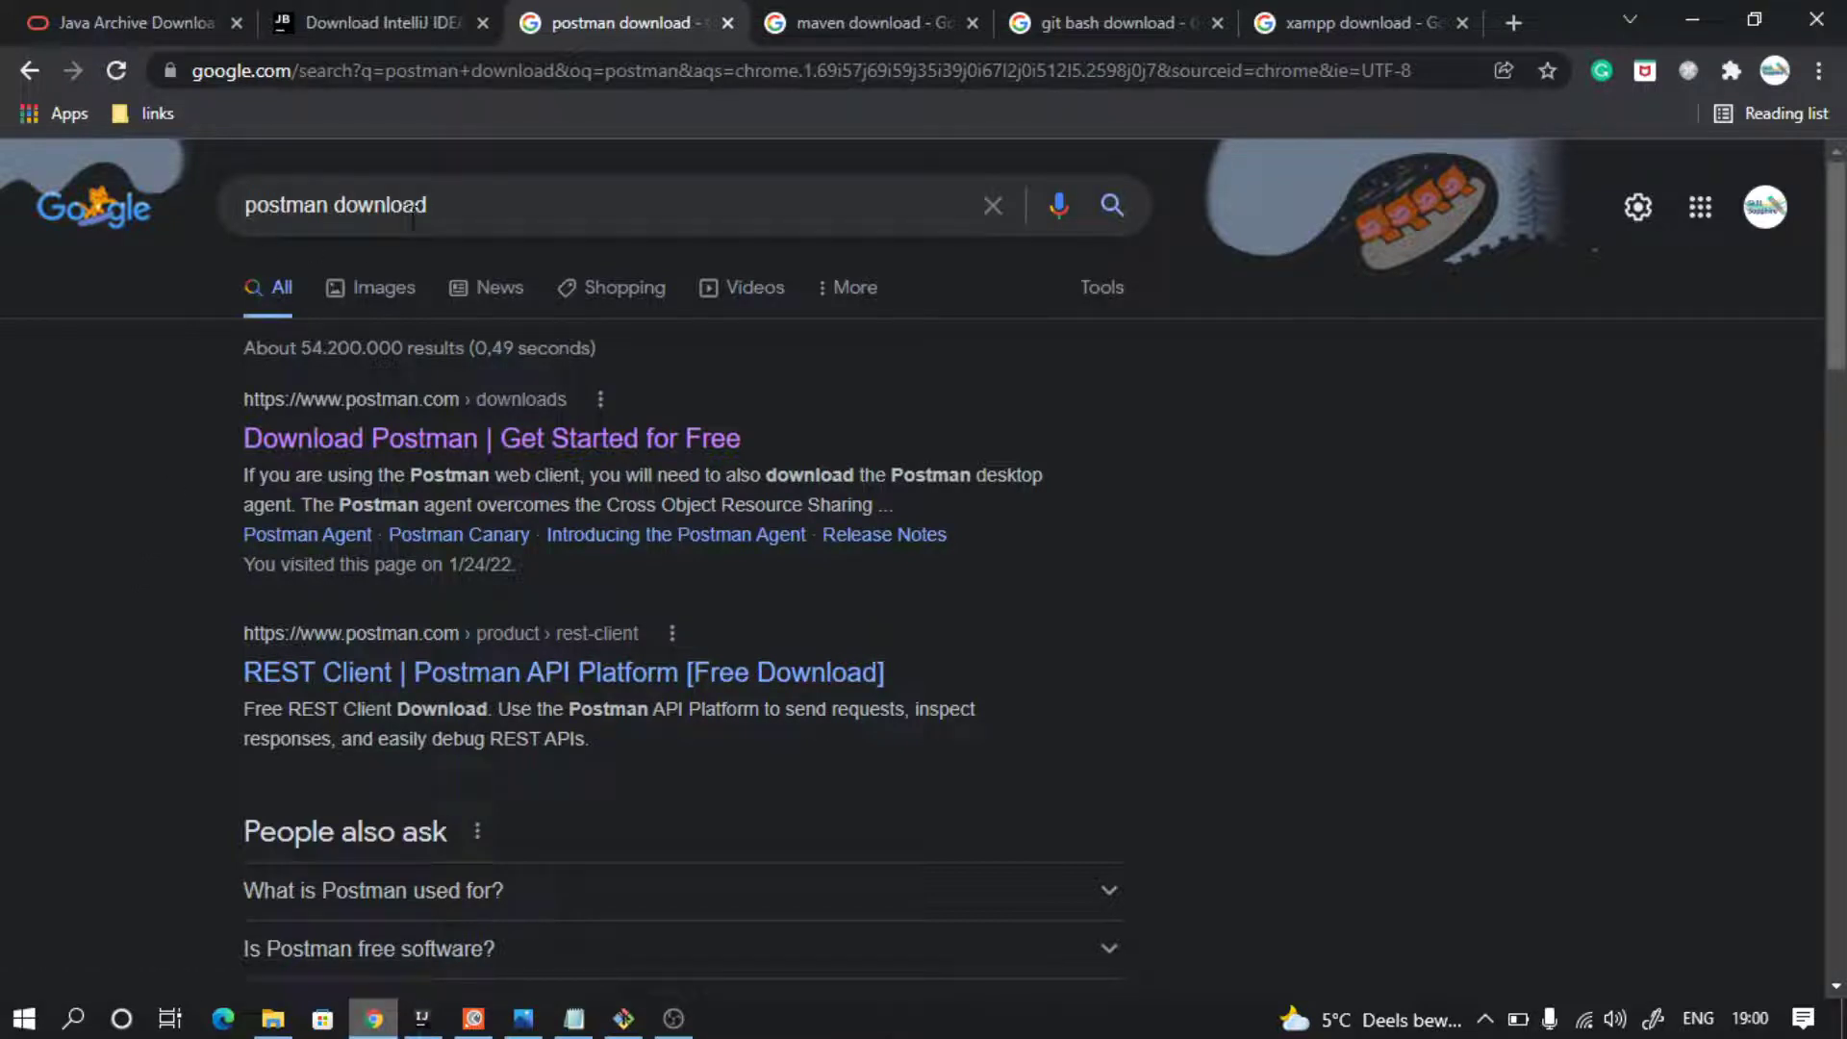
# View Postman's download page offering Postman 9.12.2 for Windows 64-bit, then go to the Maven results.
pyautogui.click(389, 445)
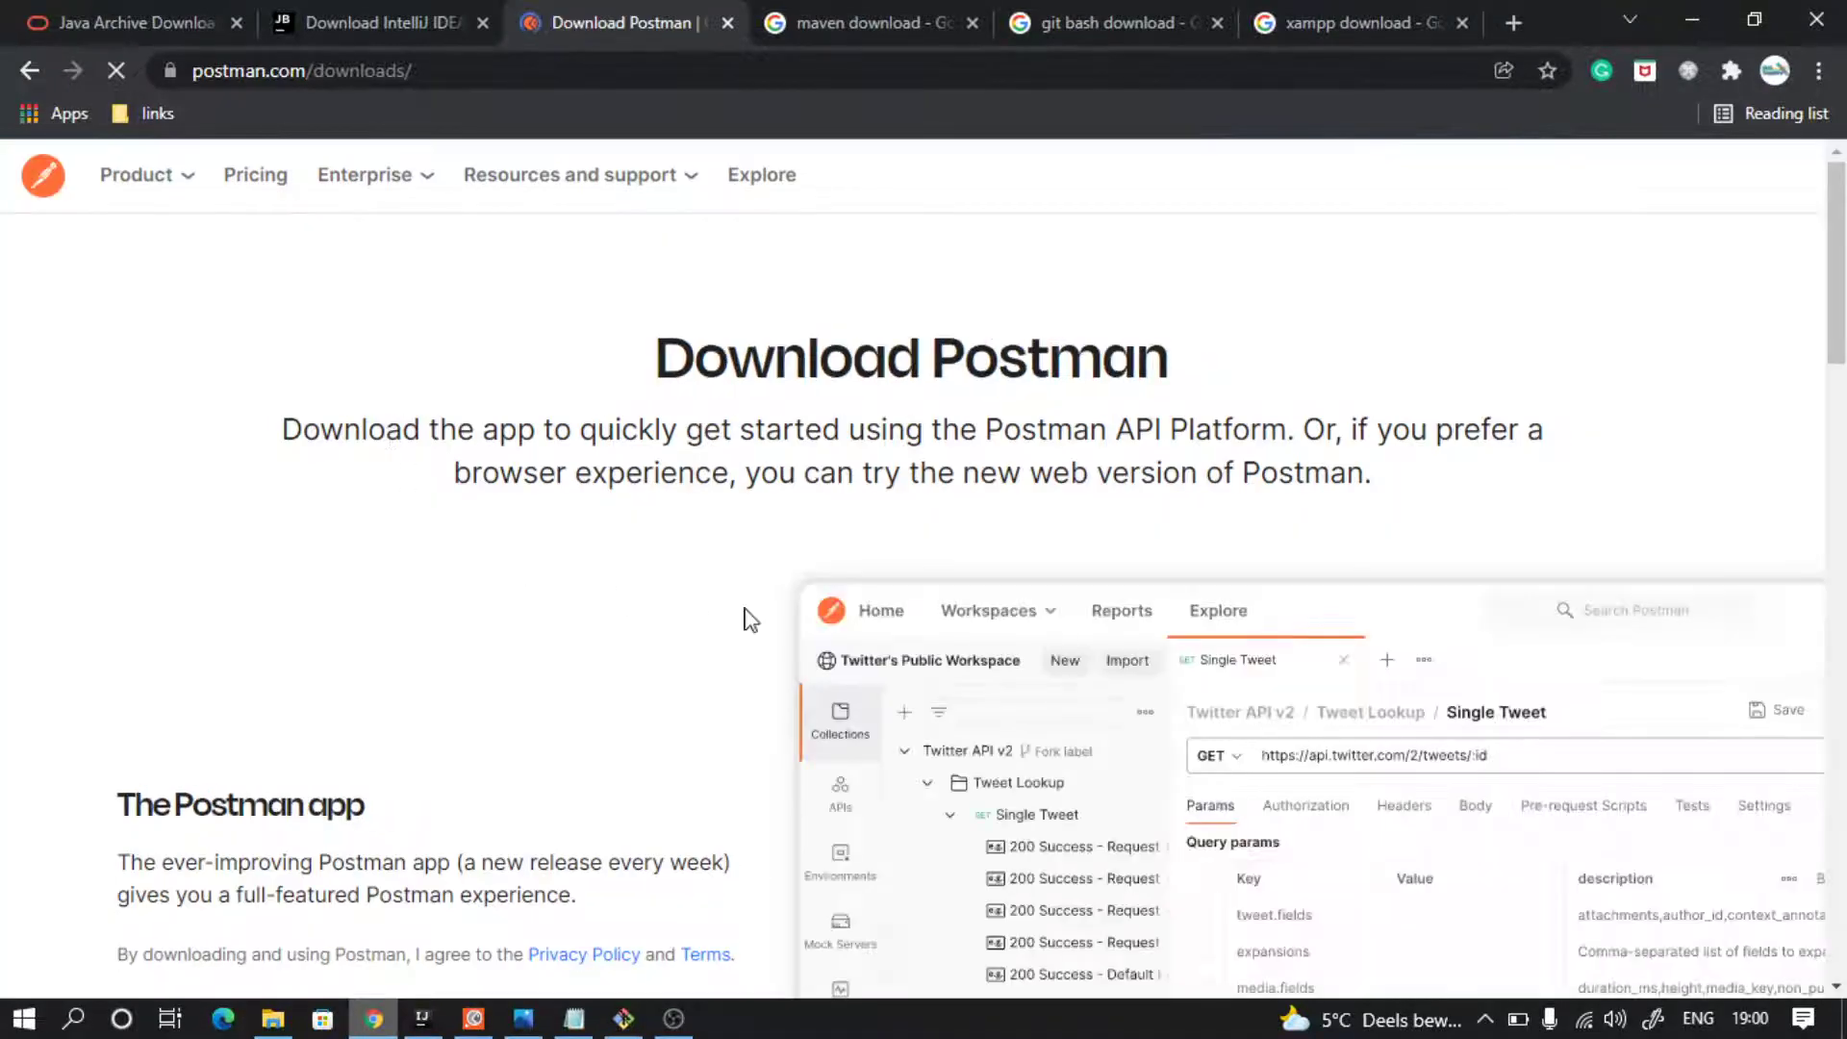
pyautogui.scroll(-5, 748, 616)
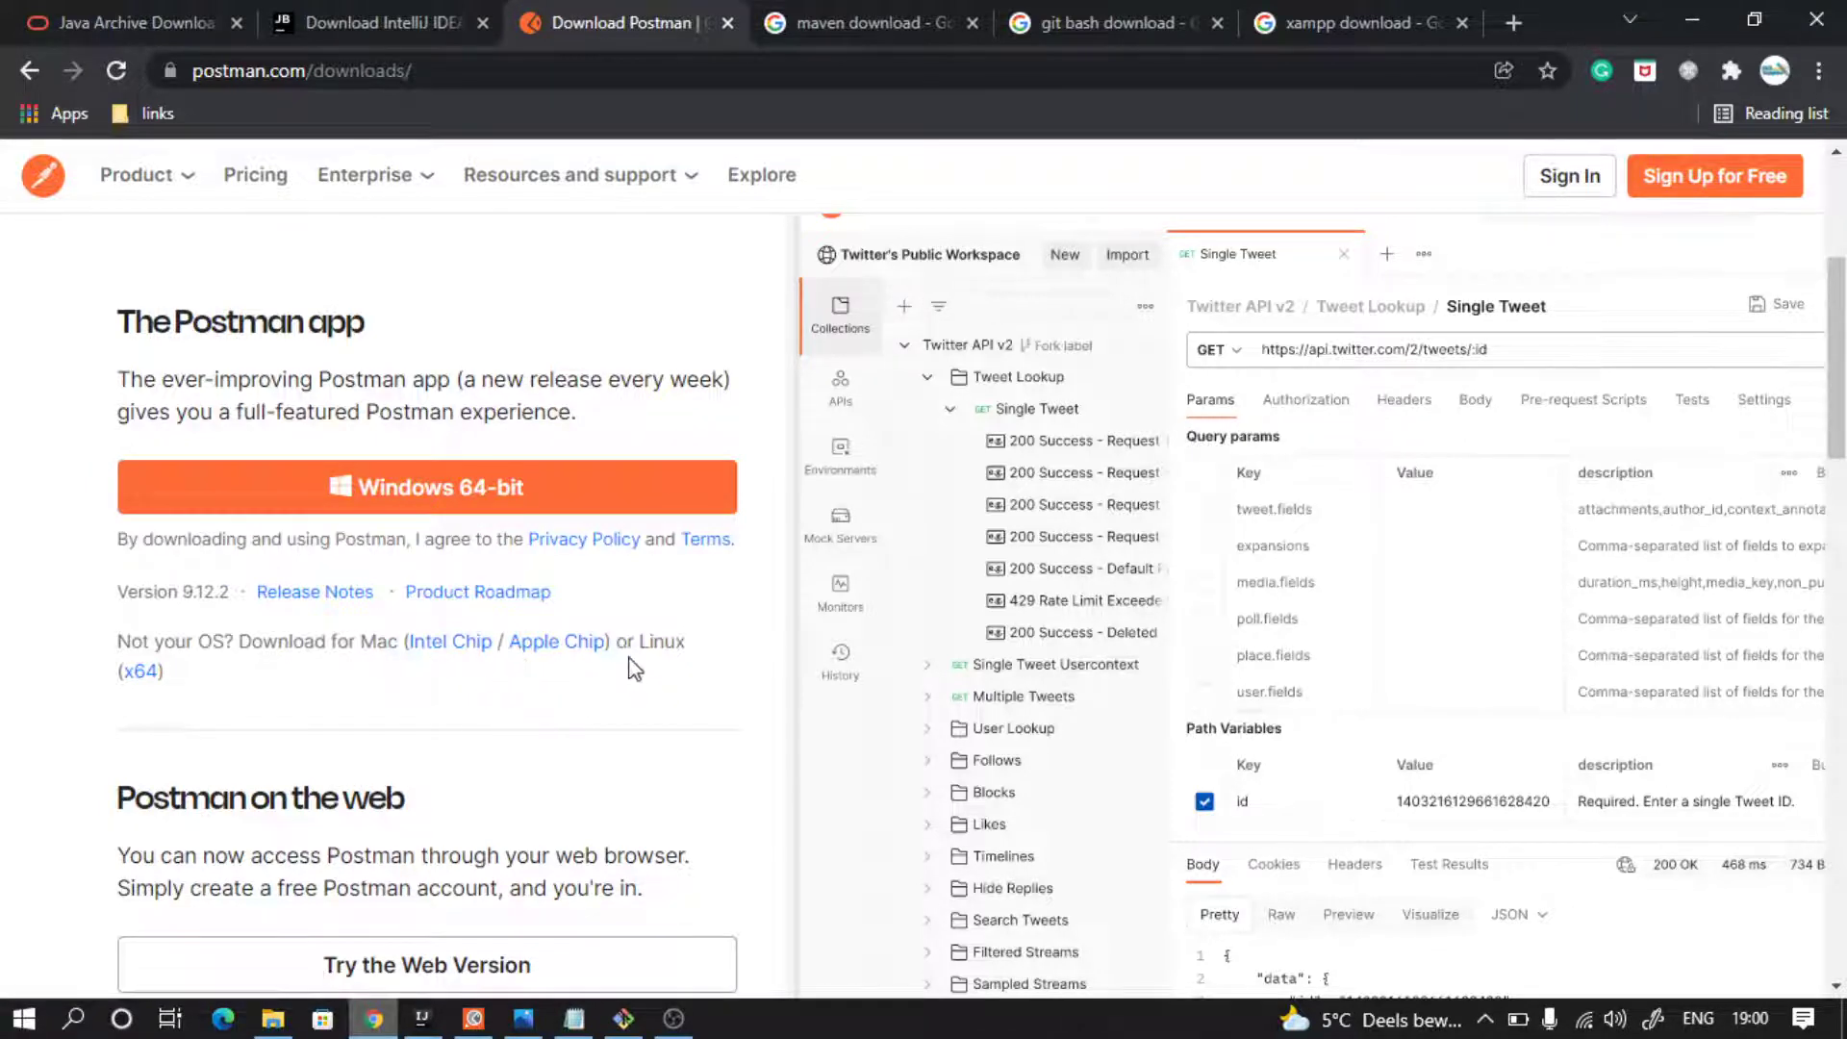
pyautogui.scroll(3, 589, 643)
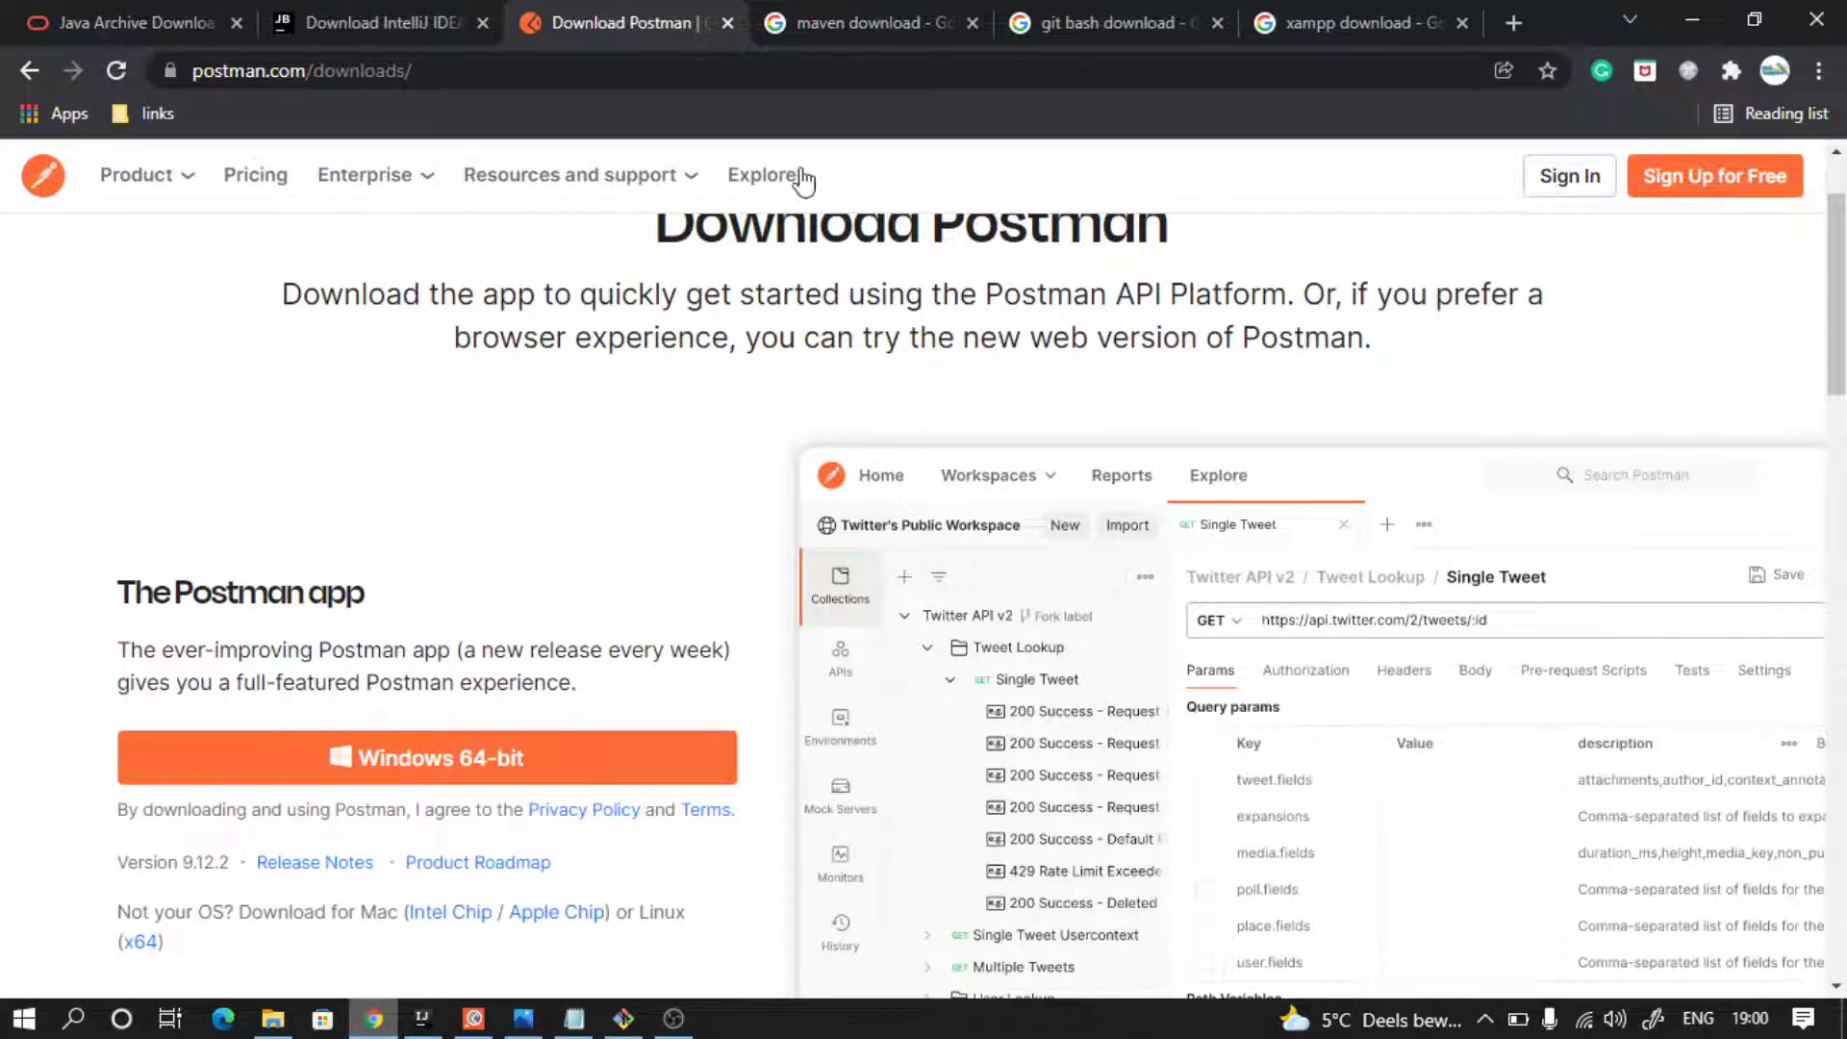
pyautogui.click(851, 27)
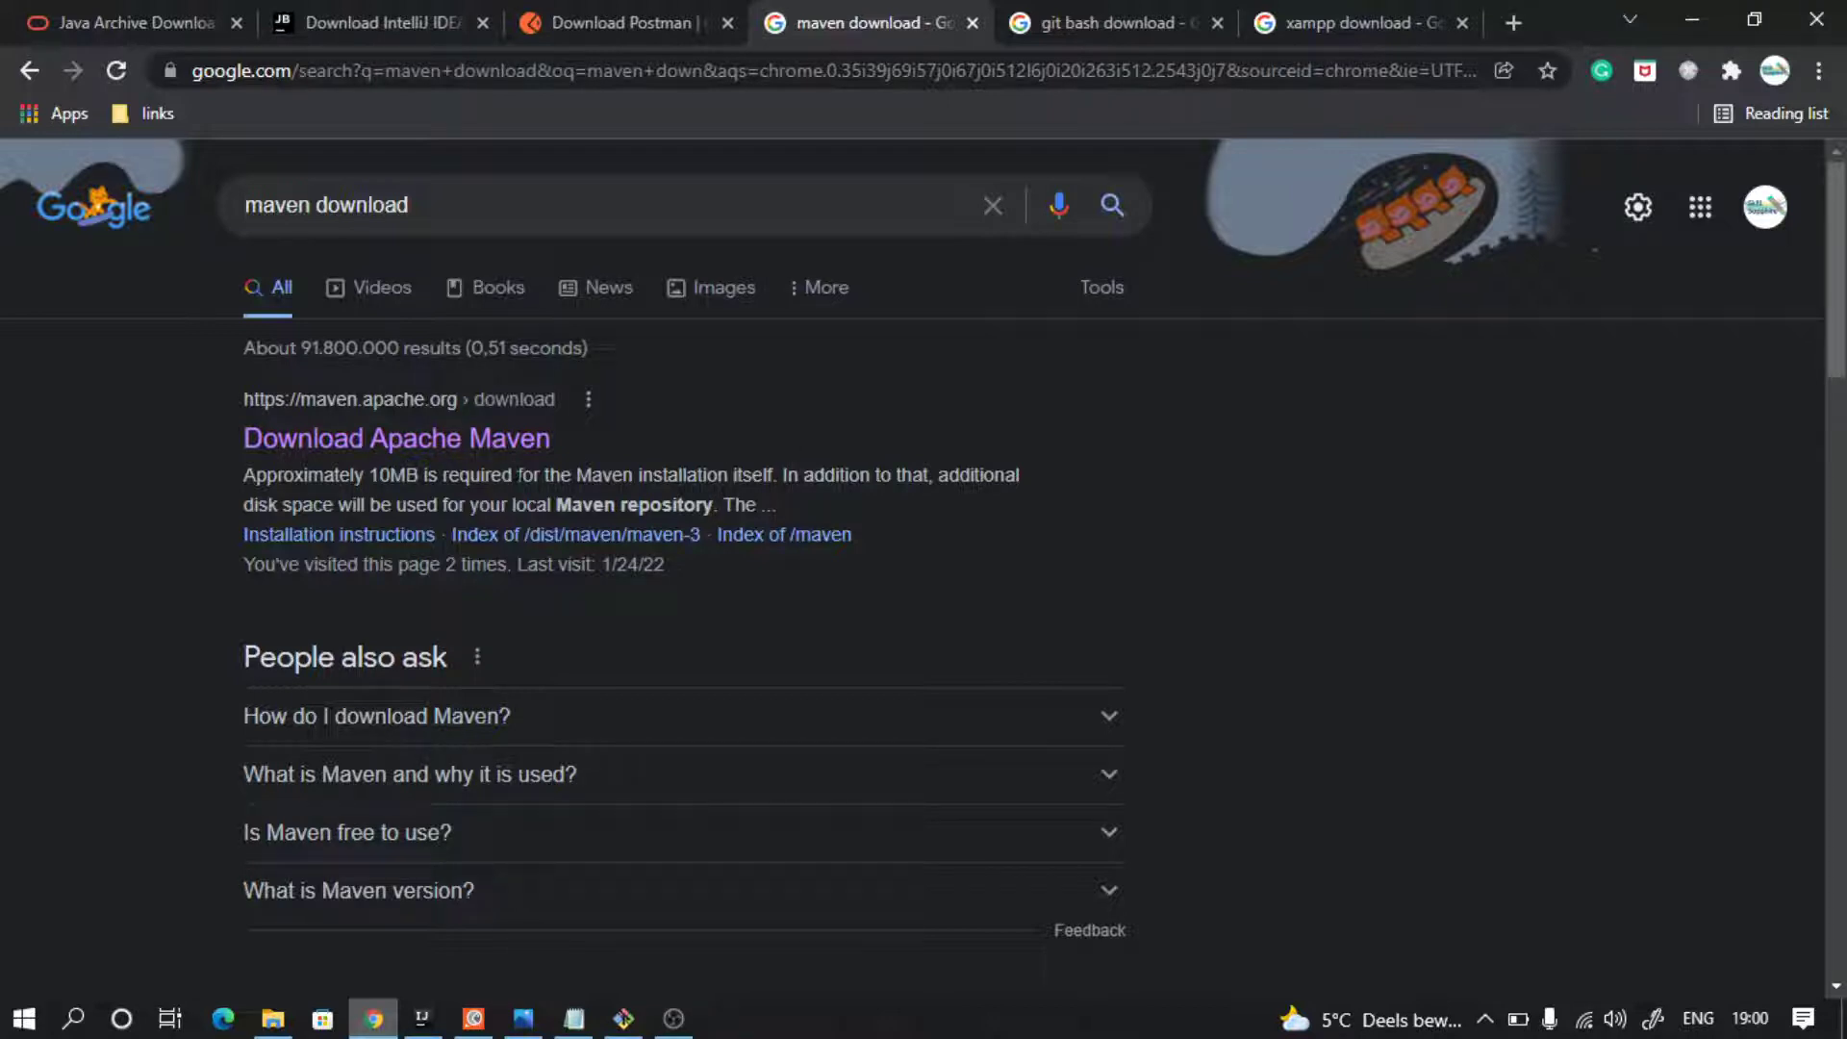
# Open the Apache Maven 3.8.4 download page and scroll to the Files table with apache-maven-3.8.4-bin.zip.
pyautogui.click(489, 442)
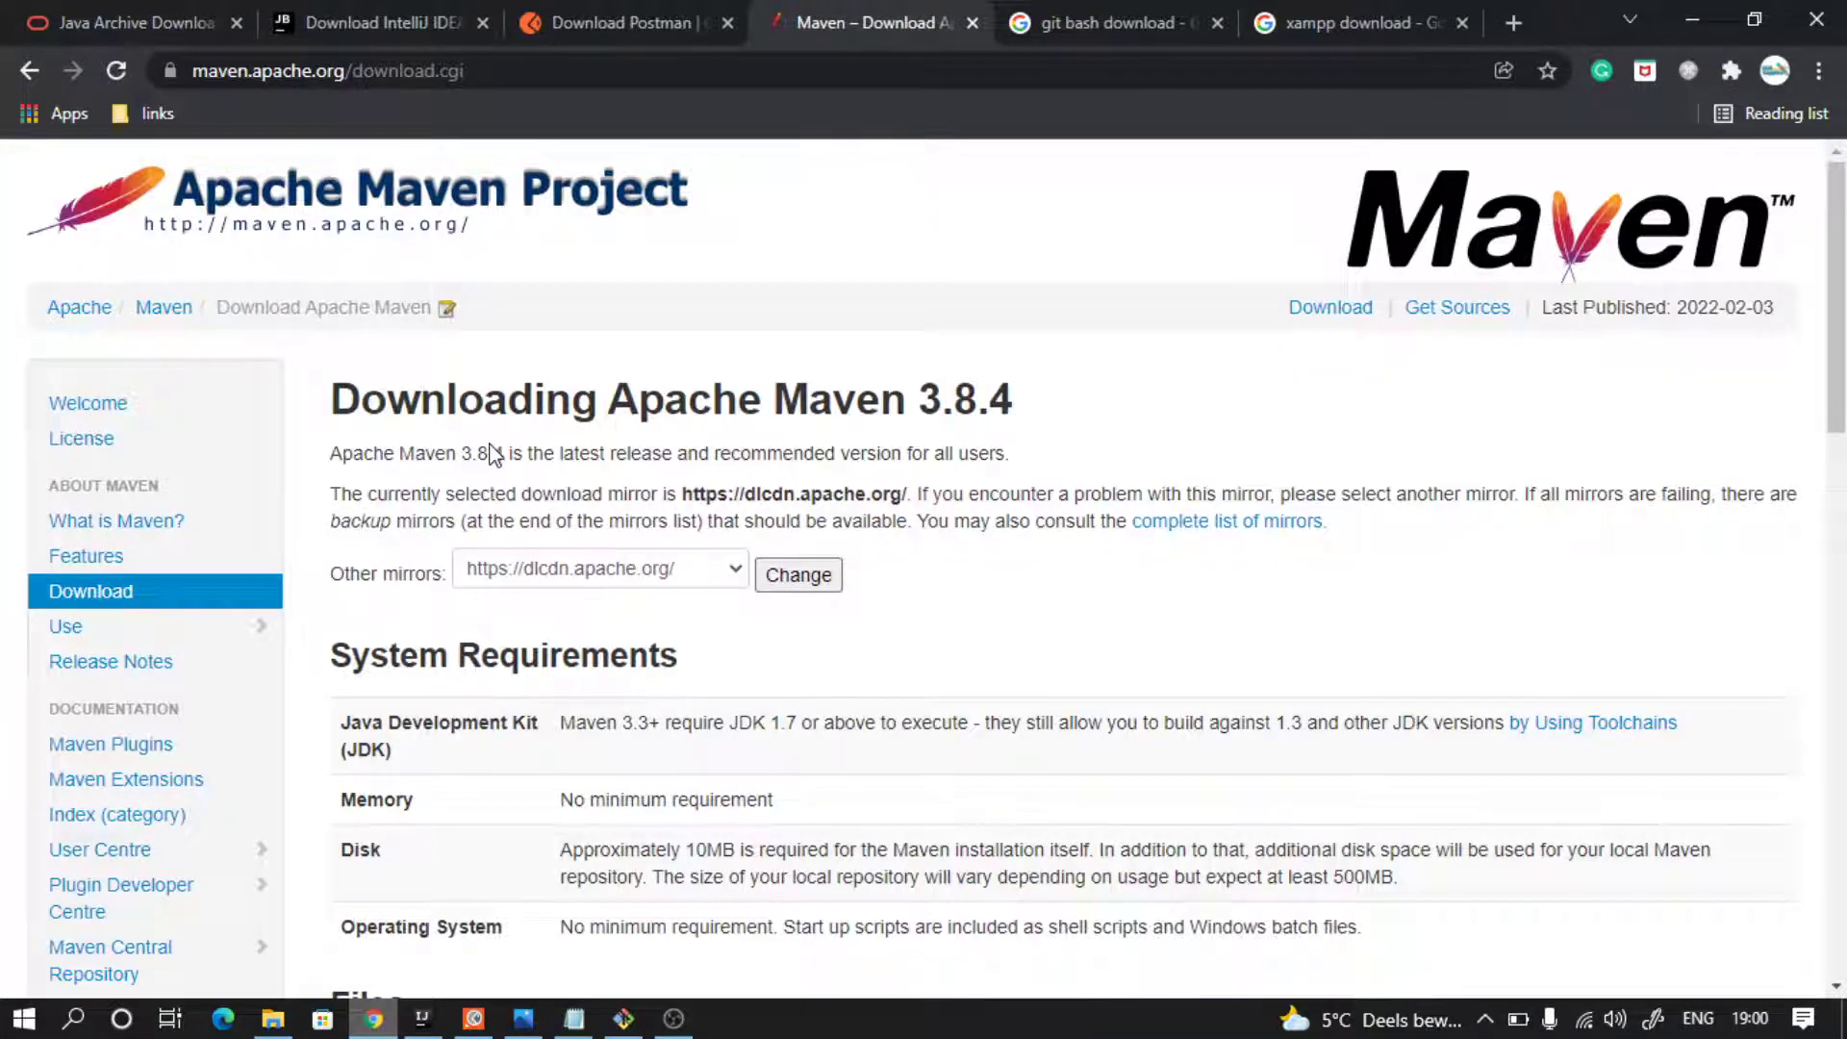
pyautogui.scroll(-7, 495, 452)
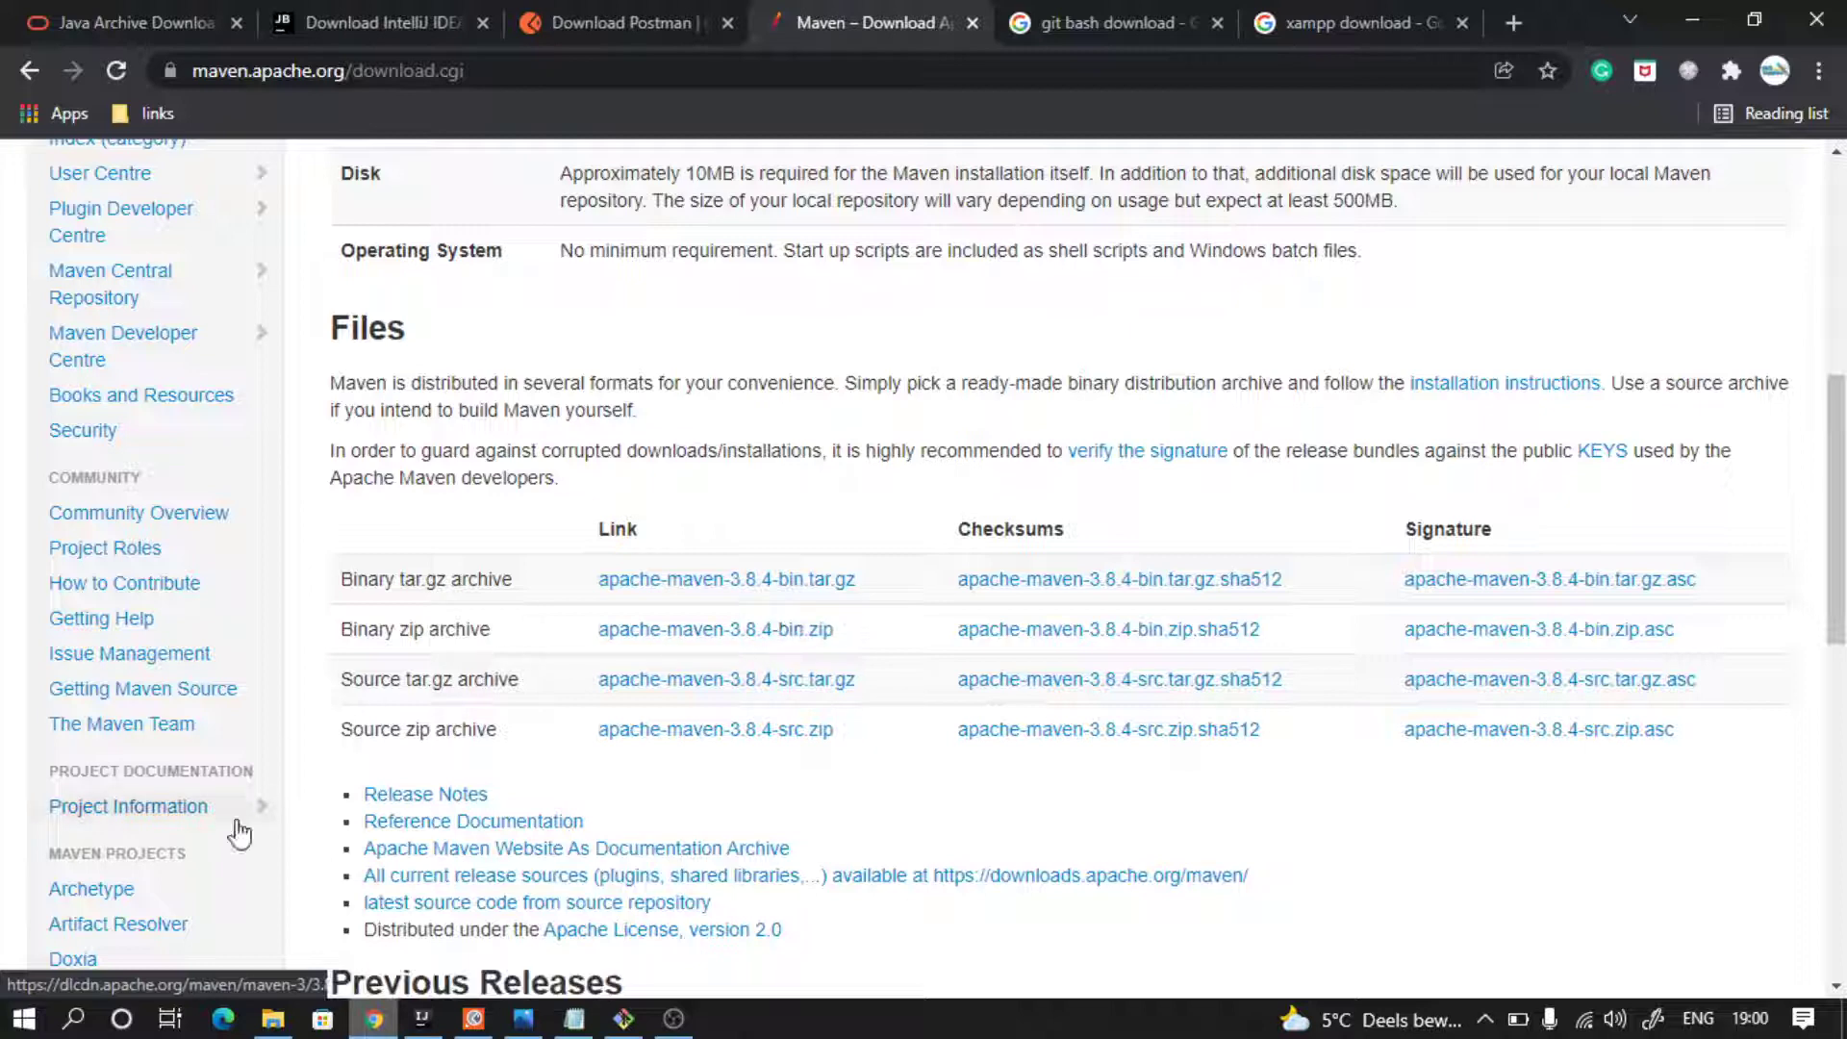
pyautogui.click(75, 1020)
pyautogui.write('enviro')
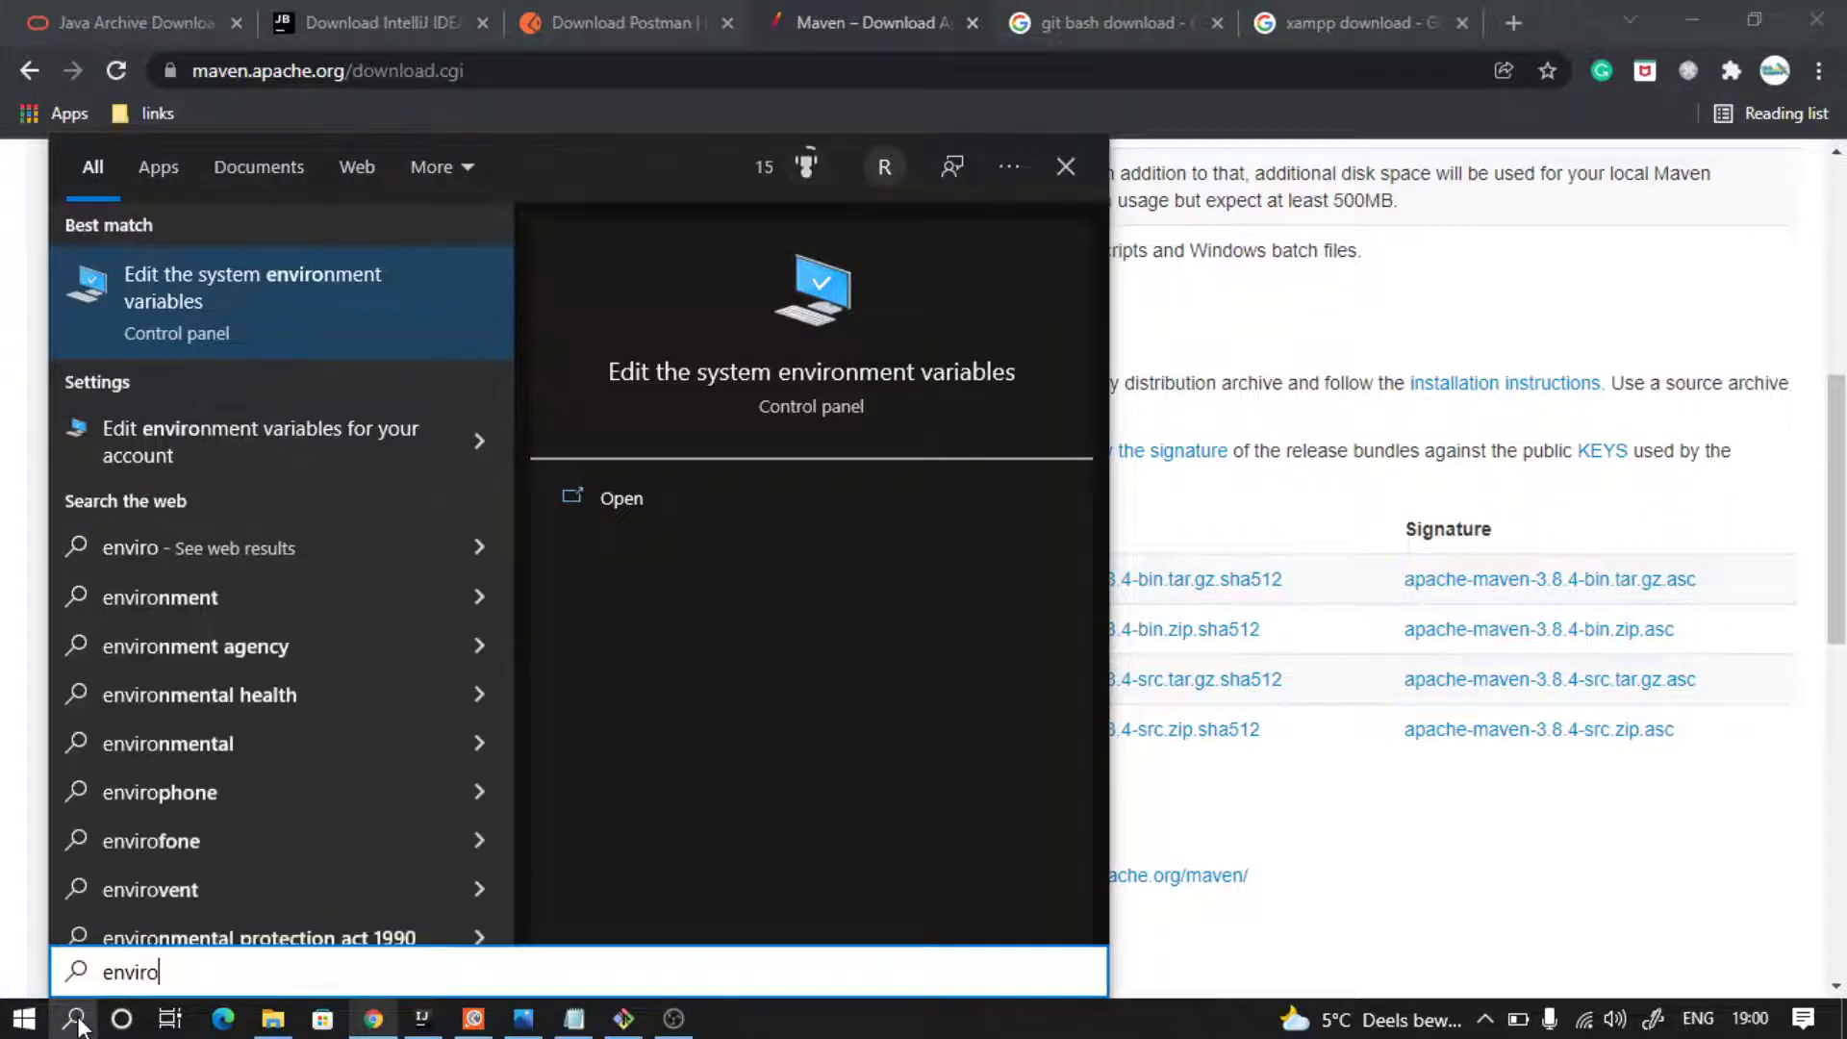
pyautogui.click(184, 332)
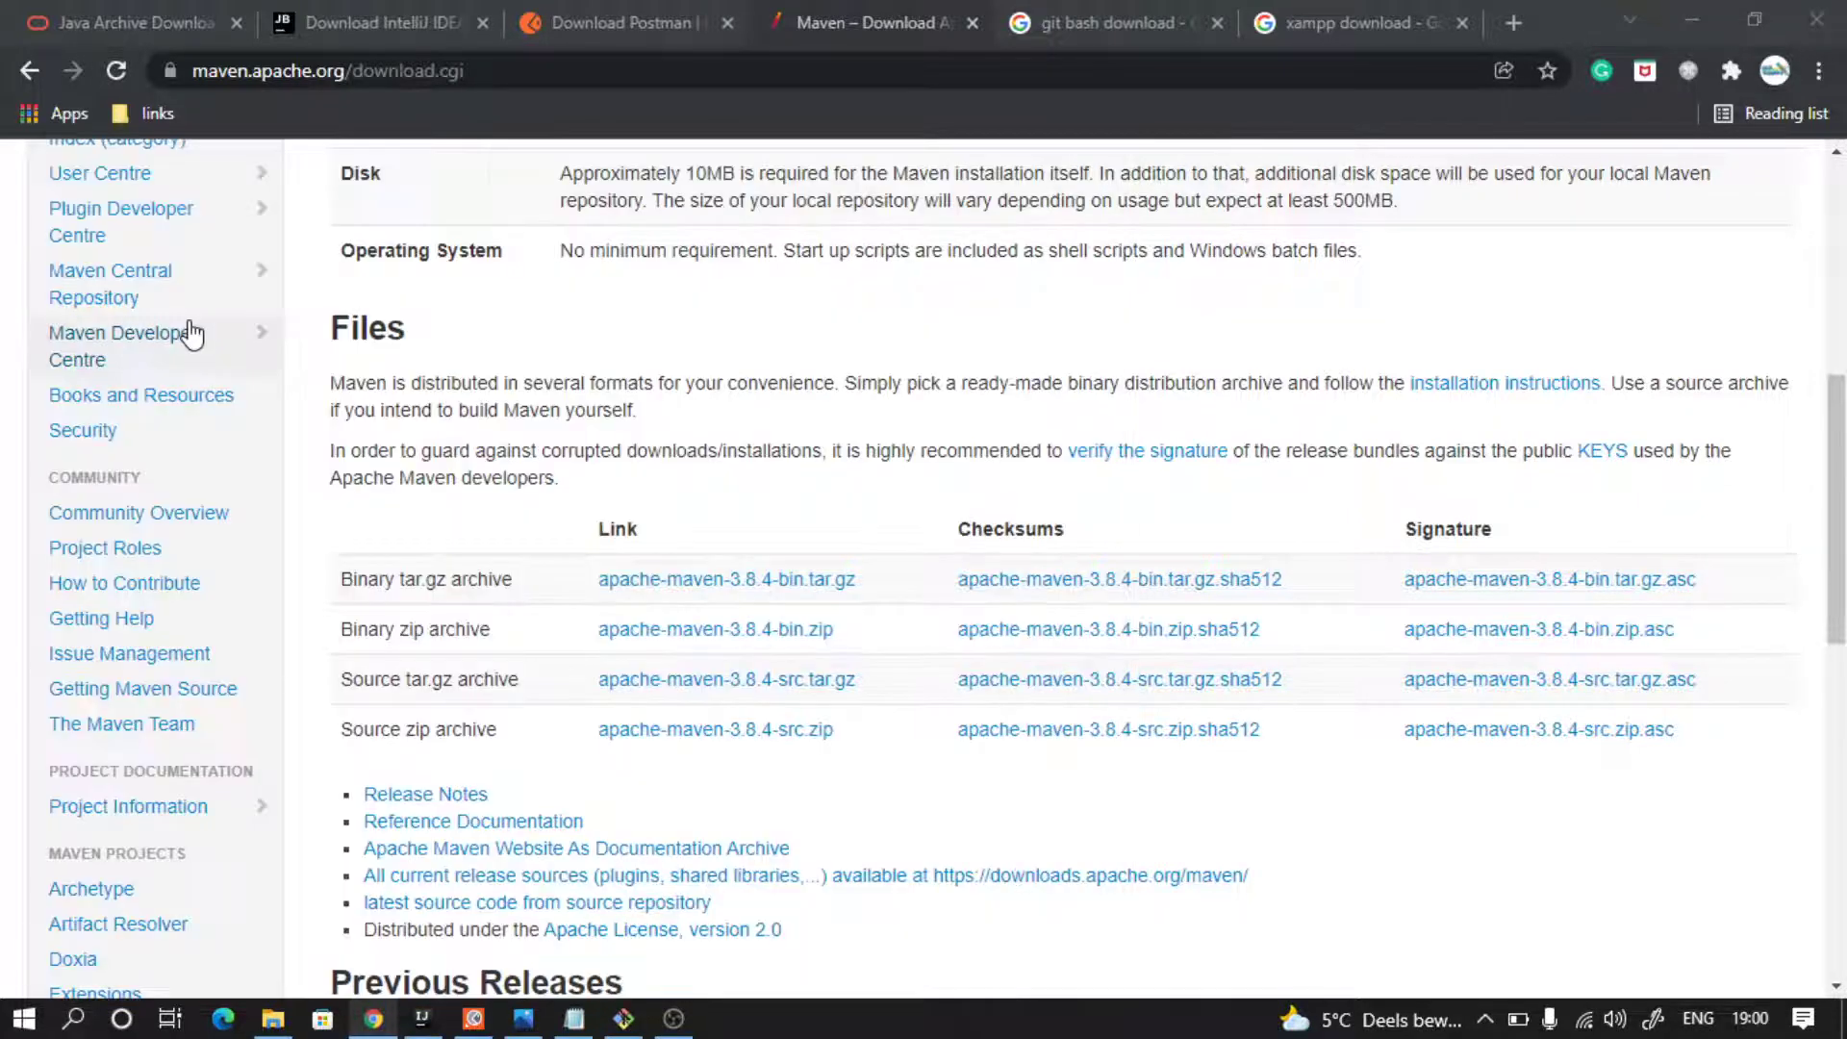
pyautogui.click(545, 596)
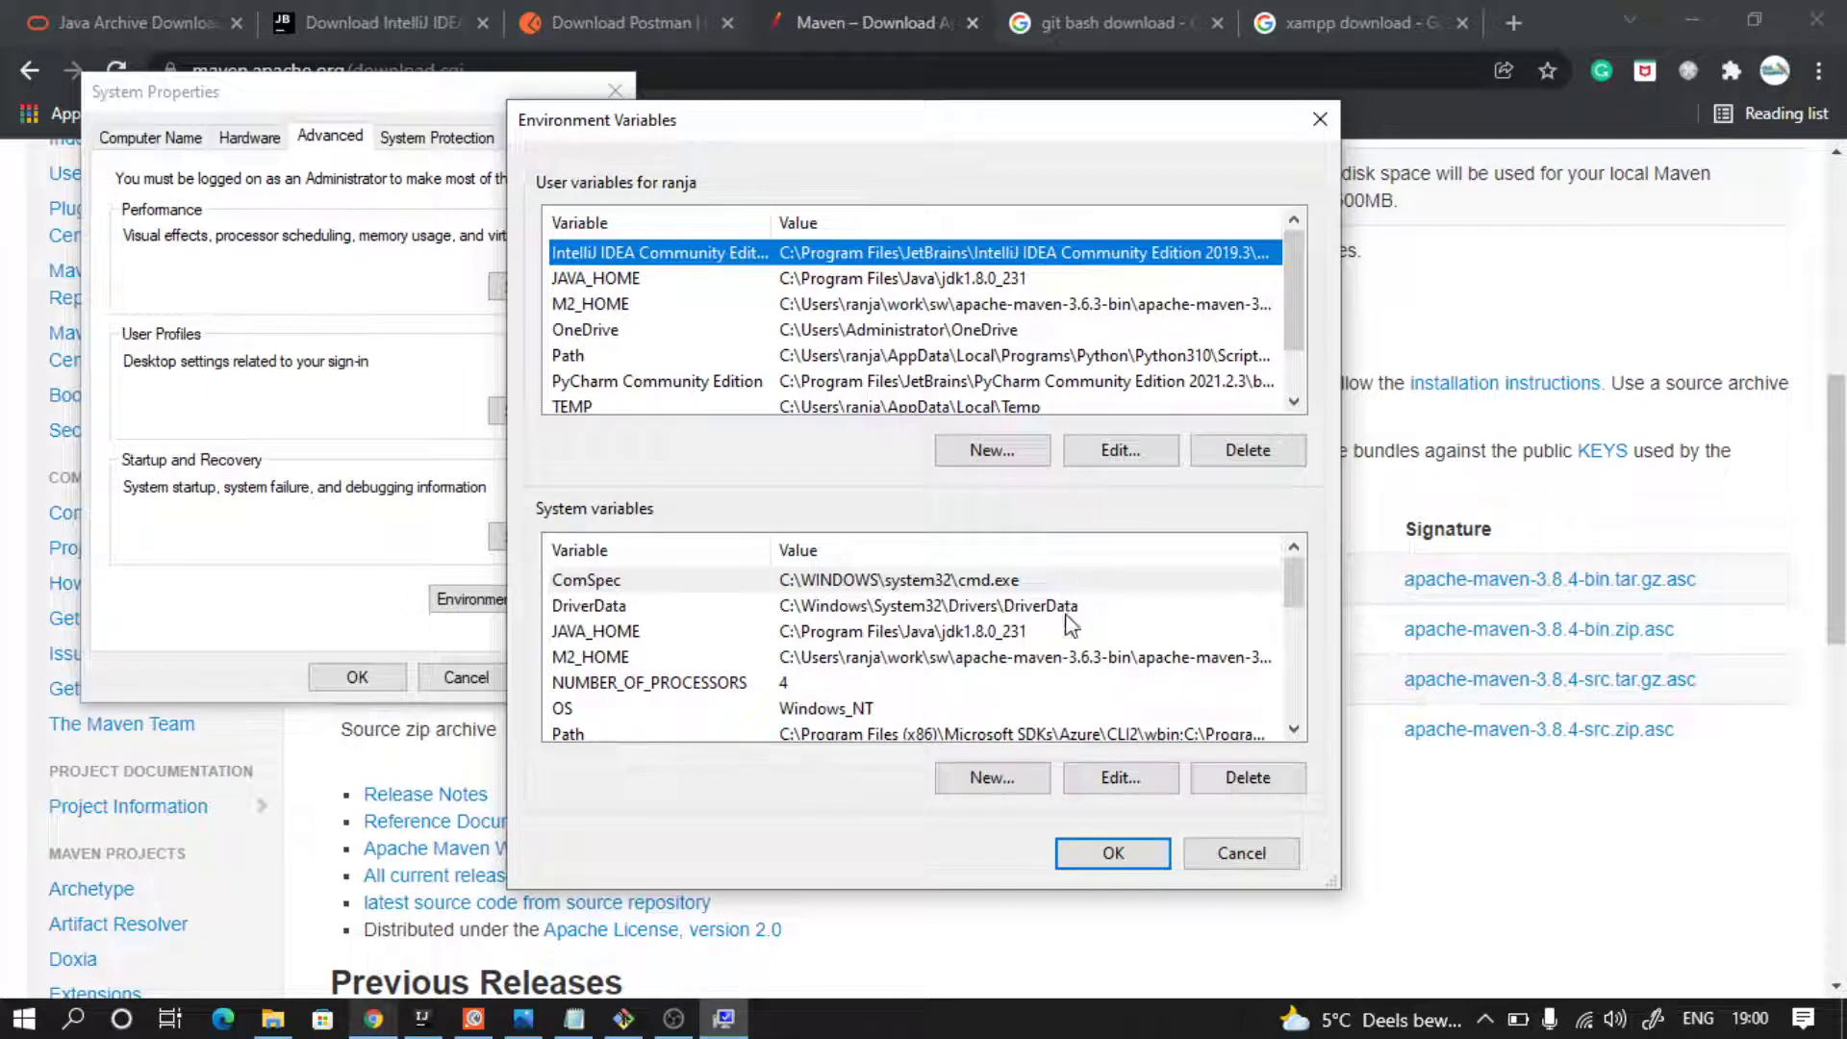
pyautogui.click(1039, 452)
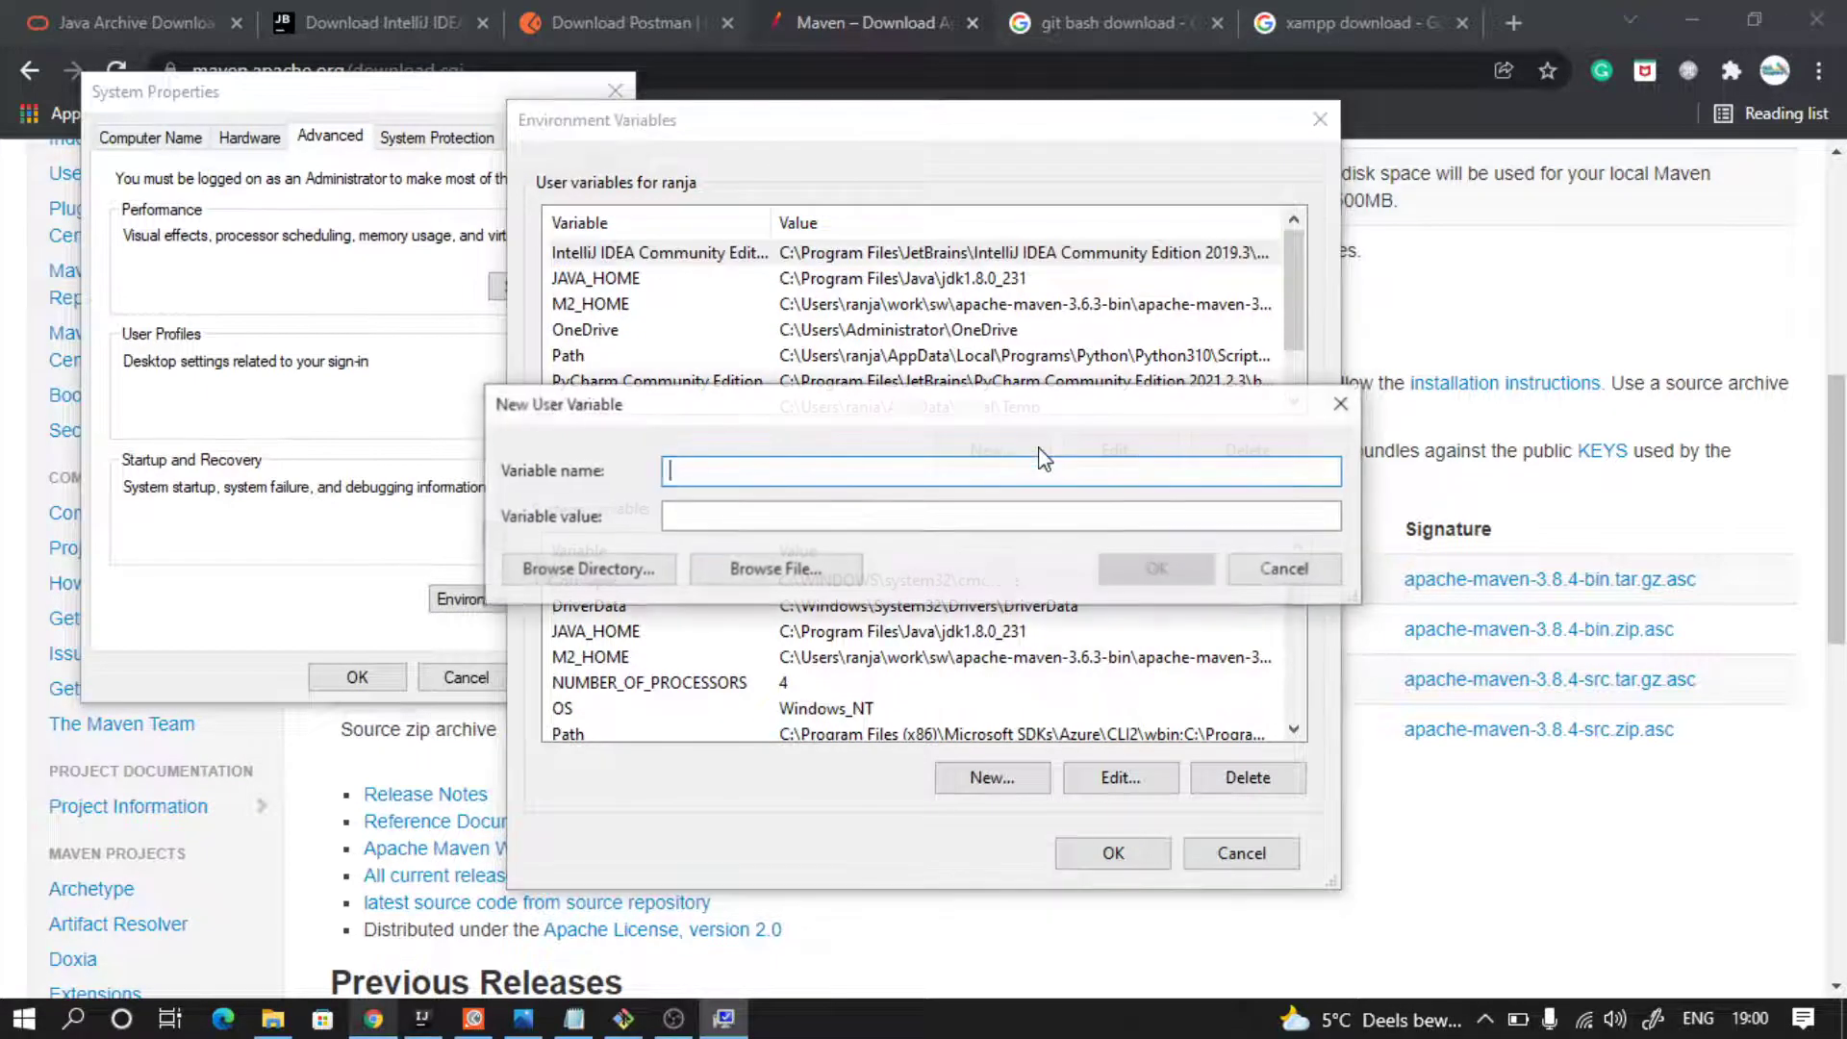
pyautogui.click(1324, 580)
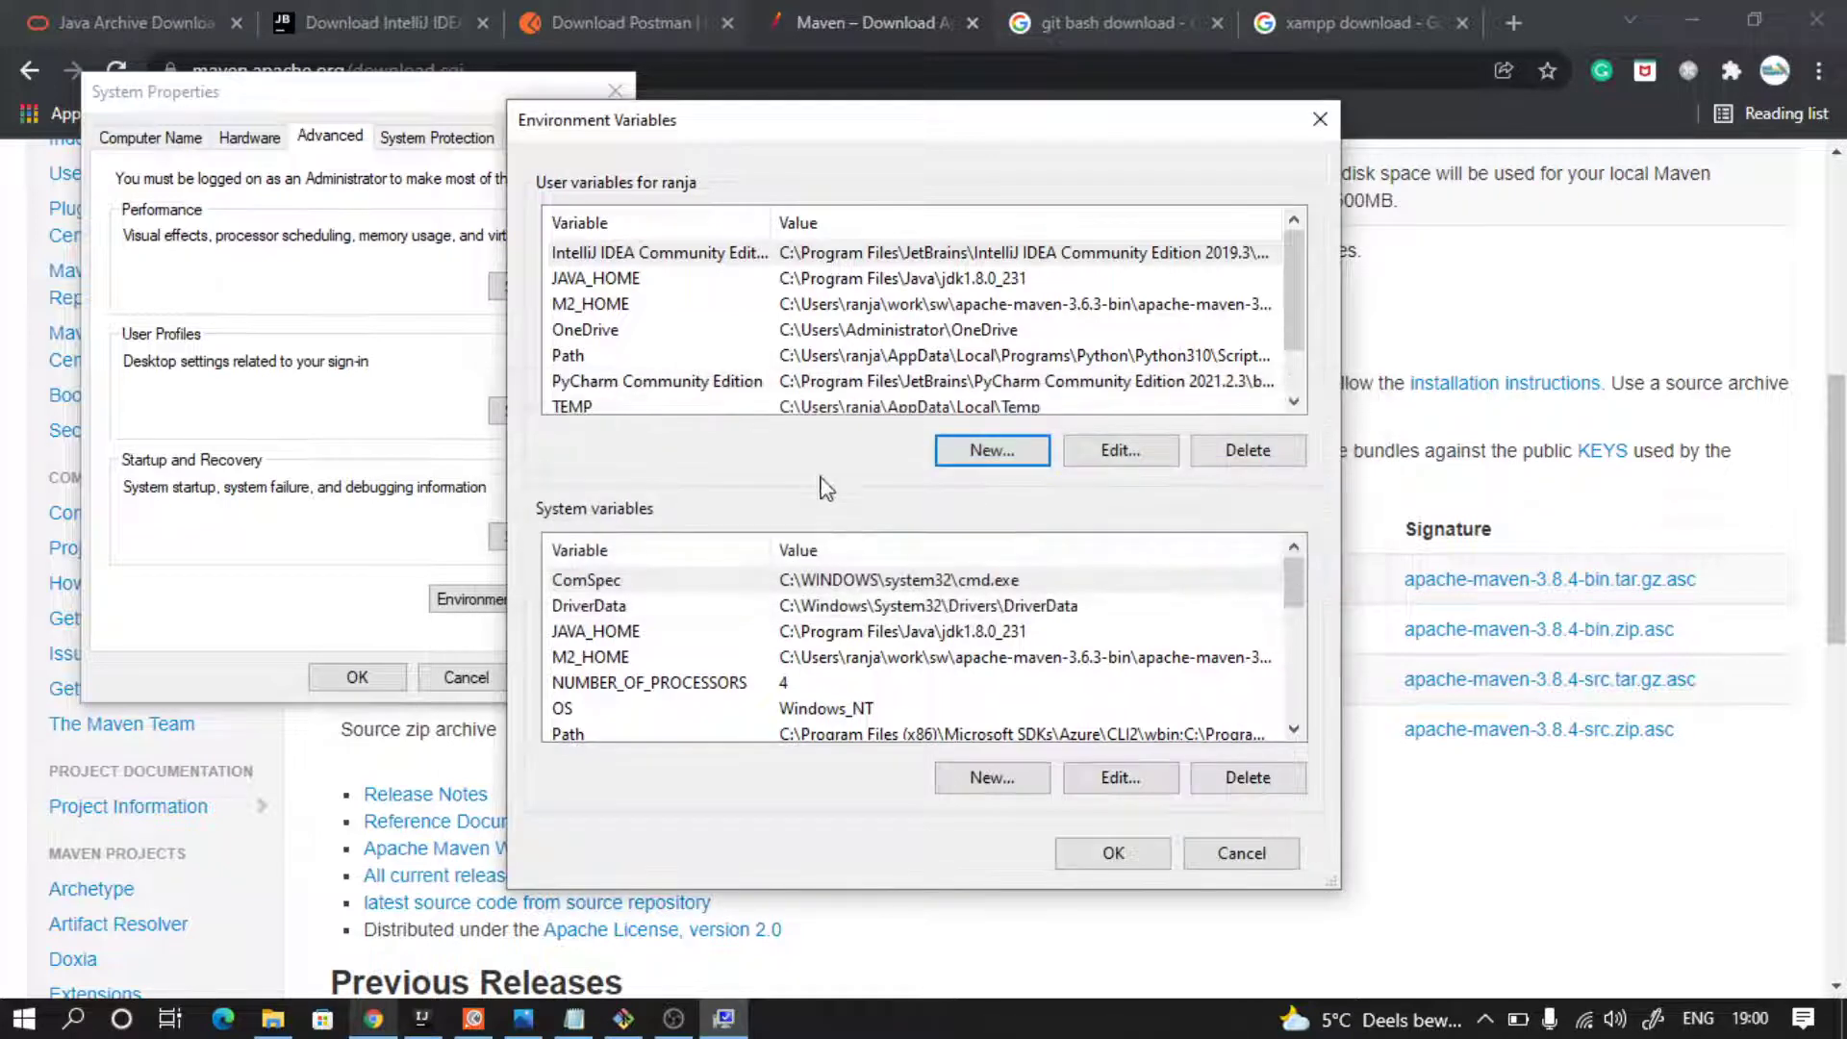
pyautogui.click(897, 355)
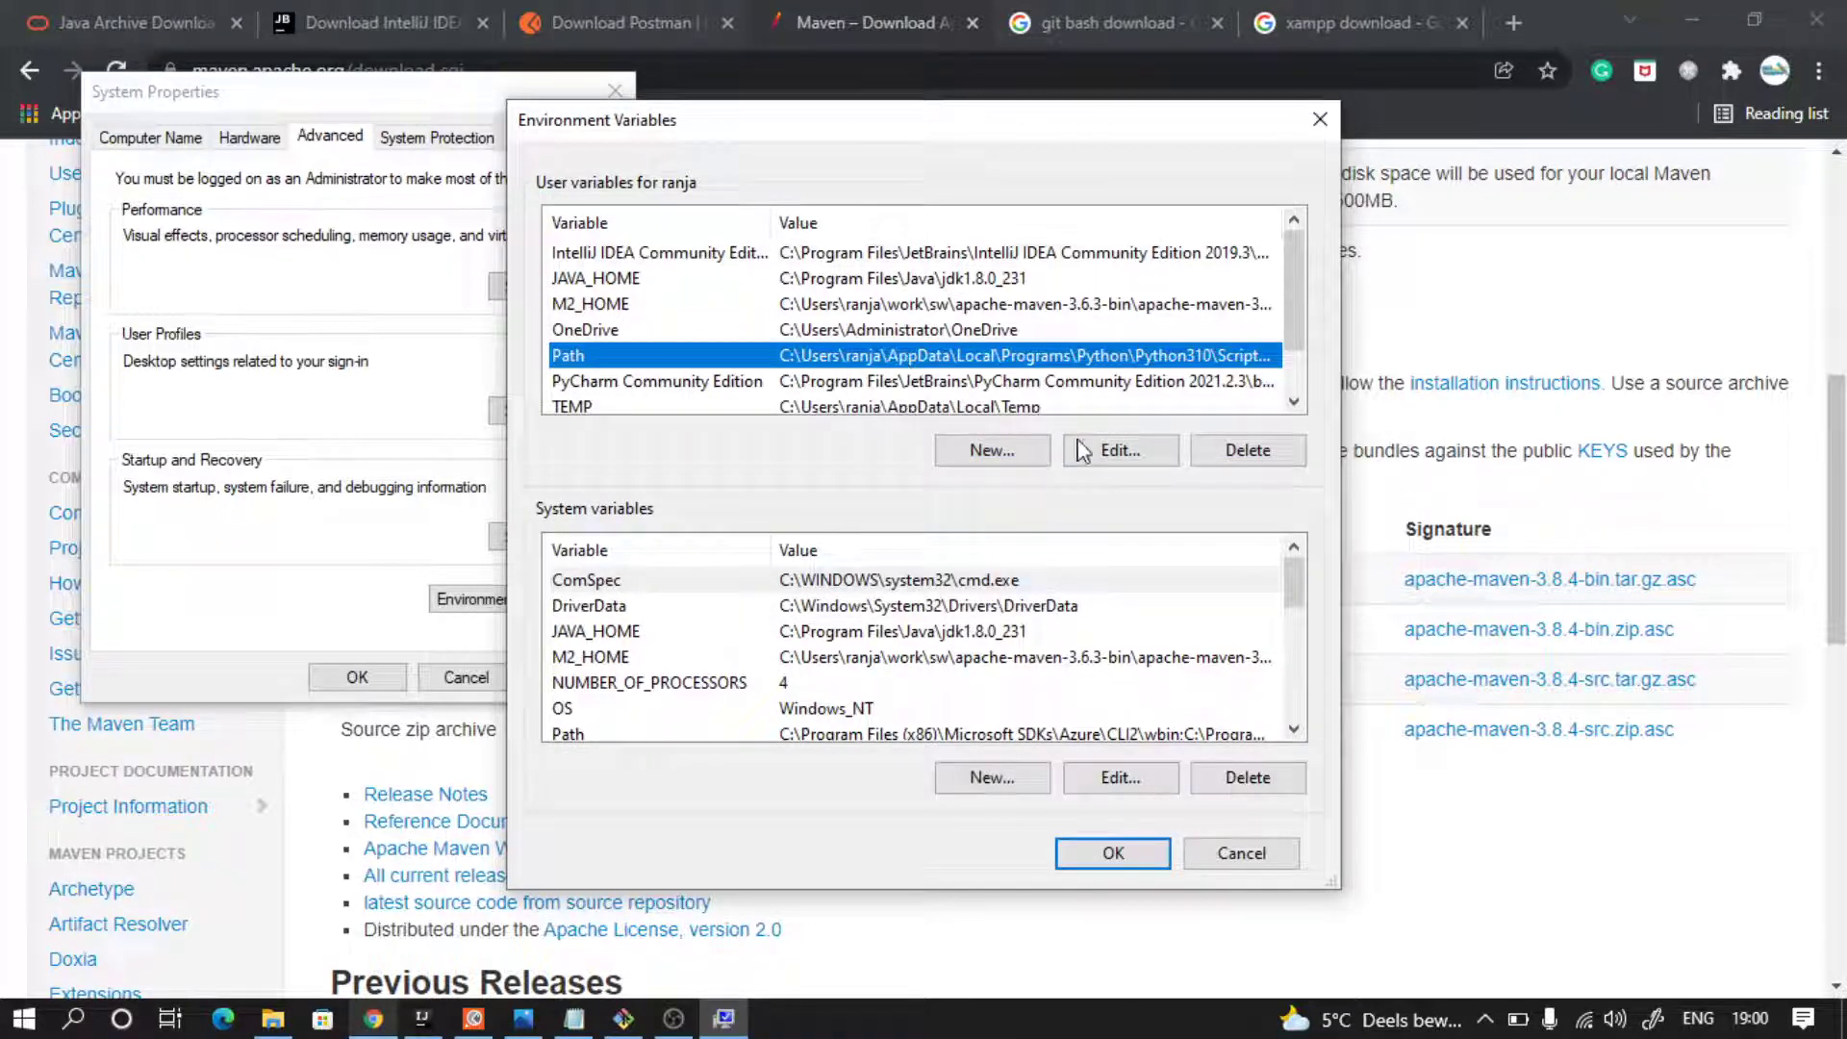
pyautogui.click(1114, 453)
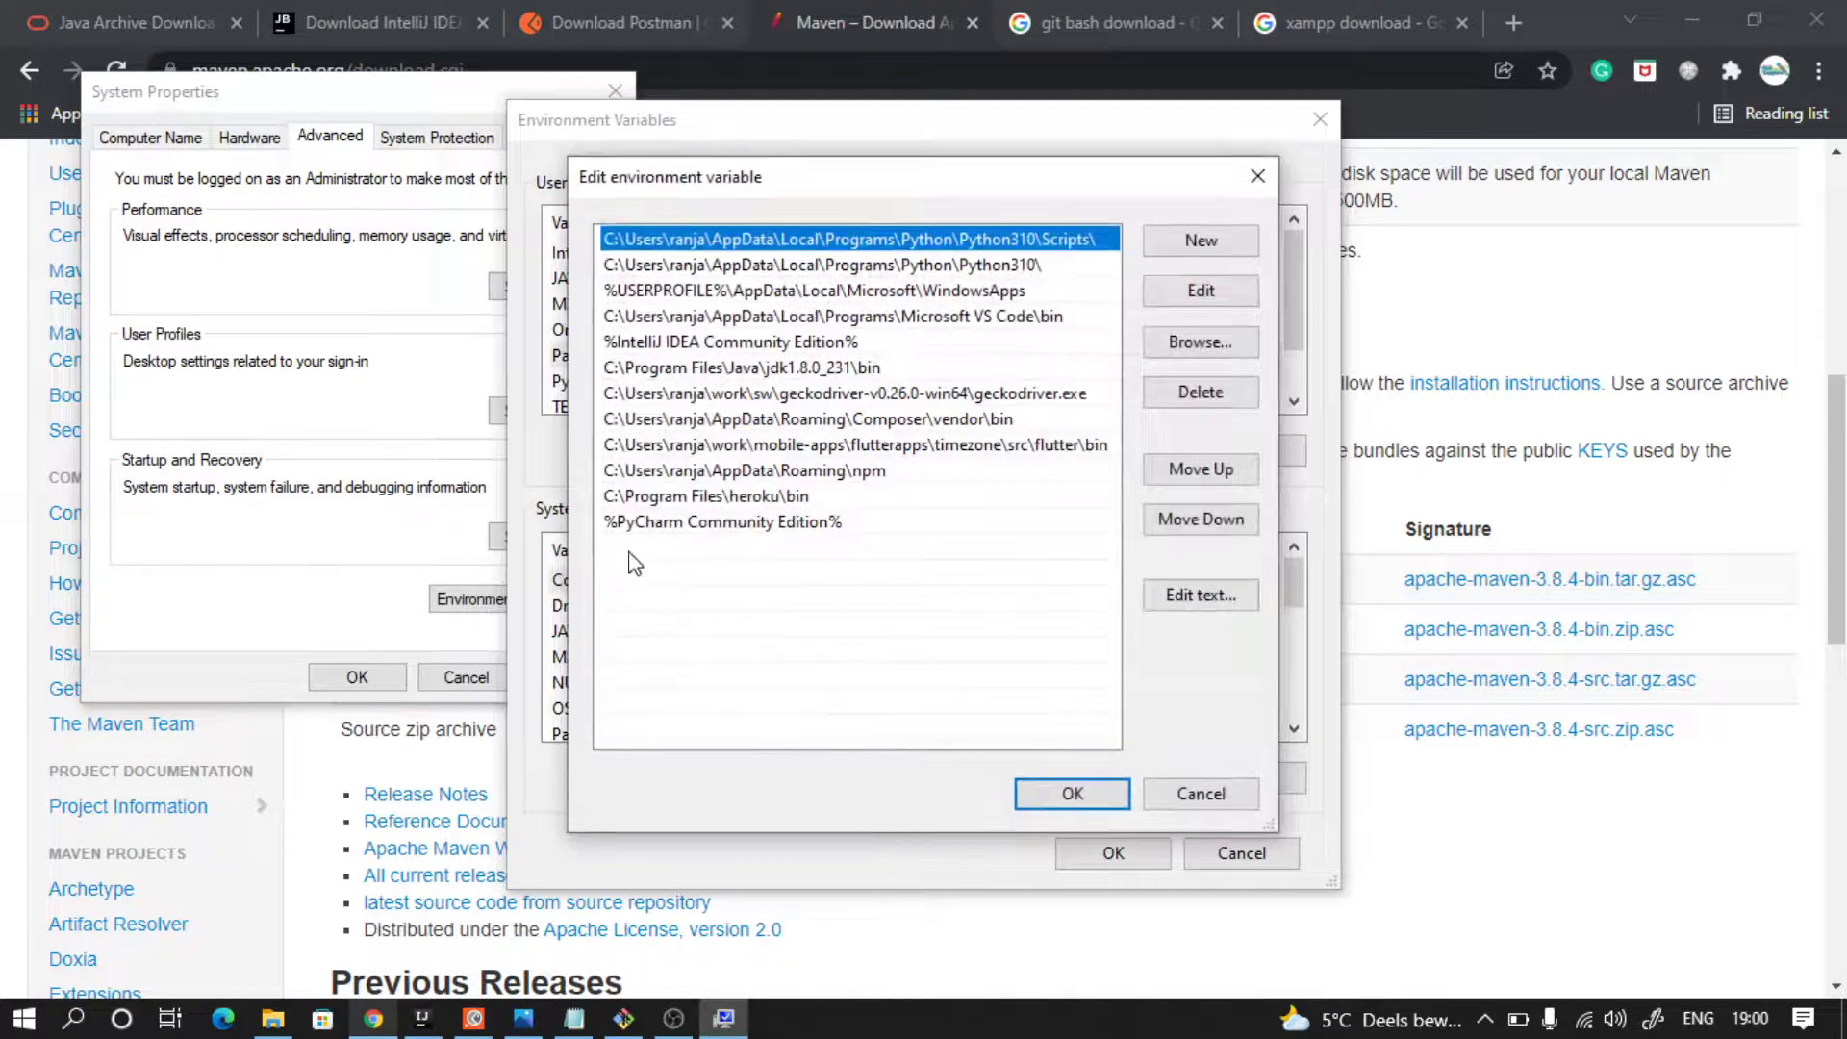
pyautogui.click(630, 566)
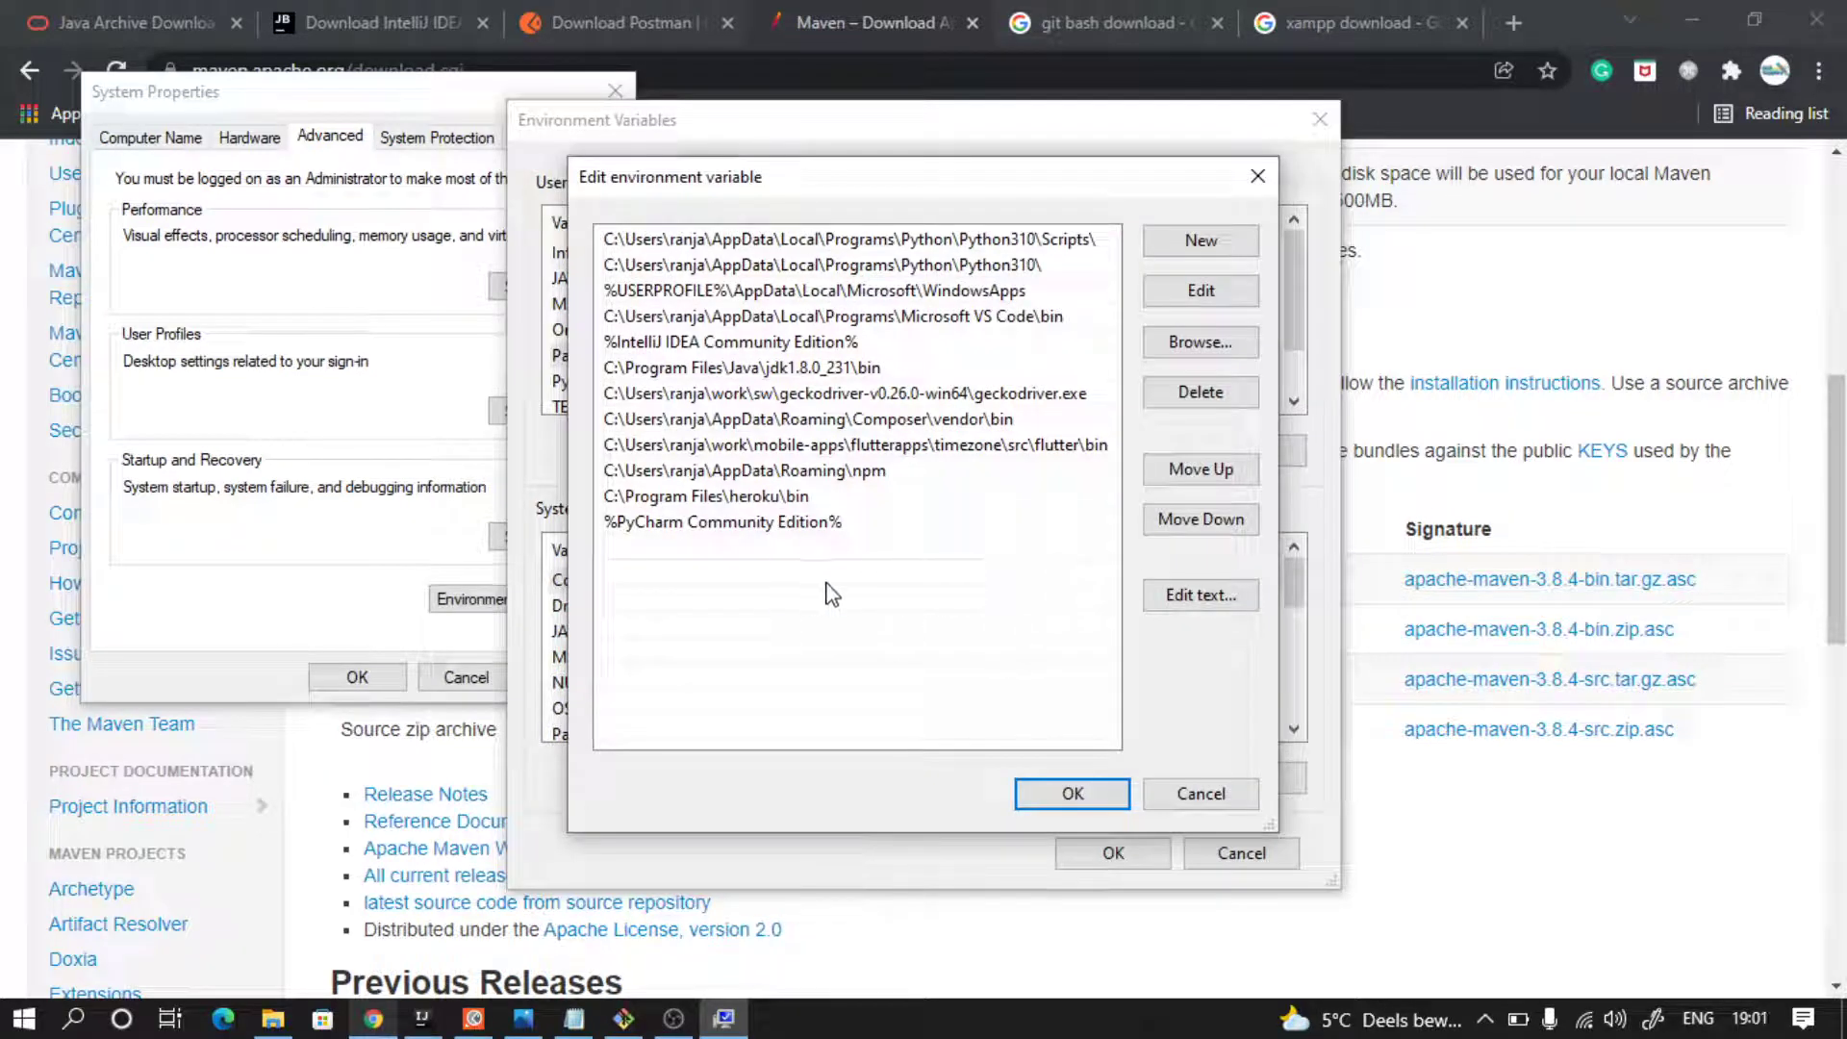
pyautogui.click(1189, 798)
pyautogui.click(1243, 854)
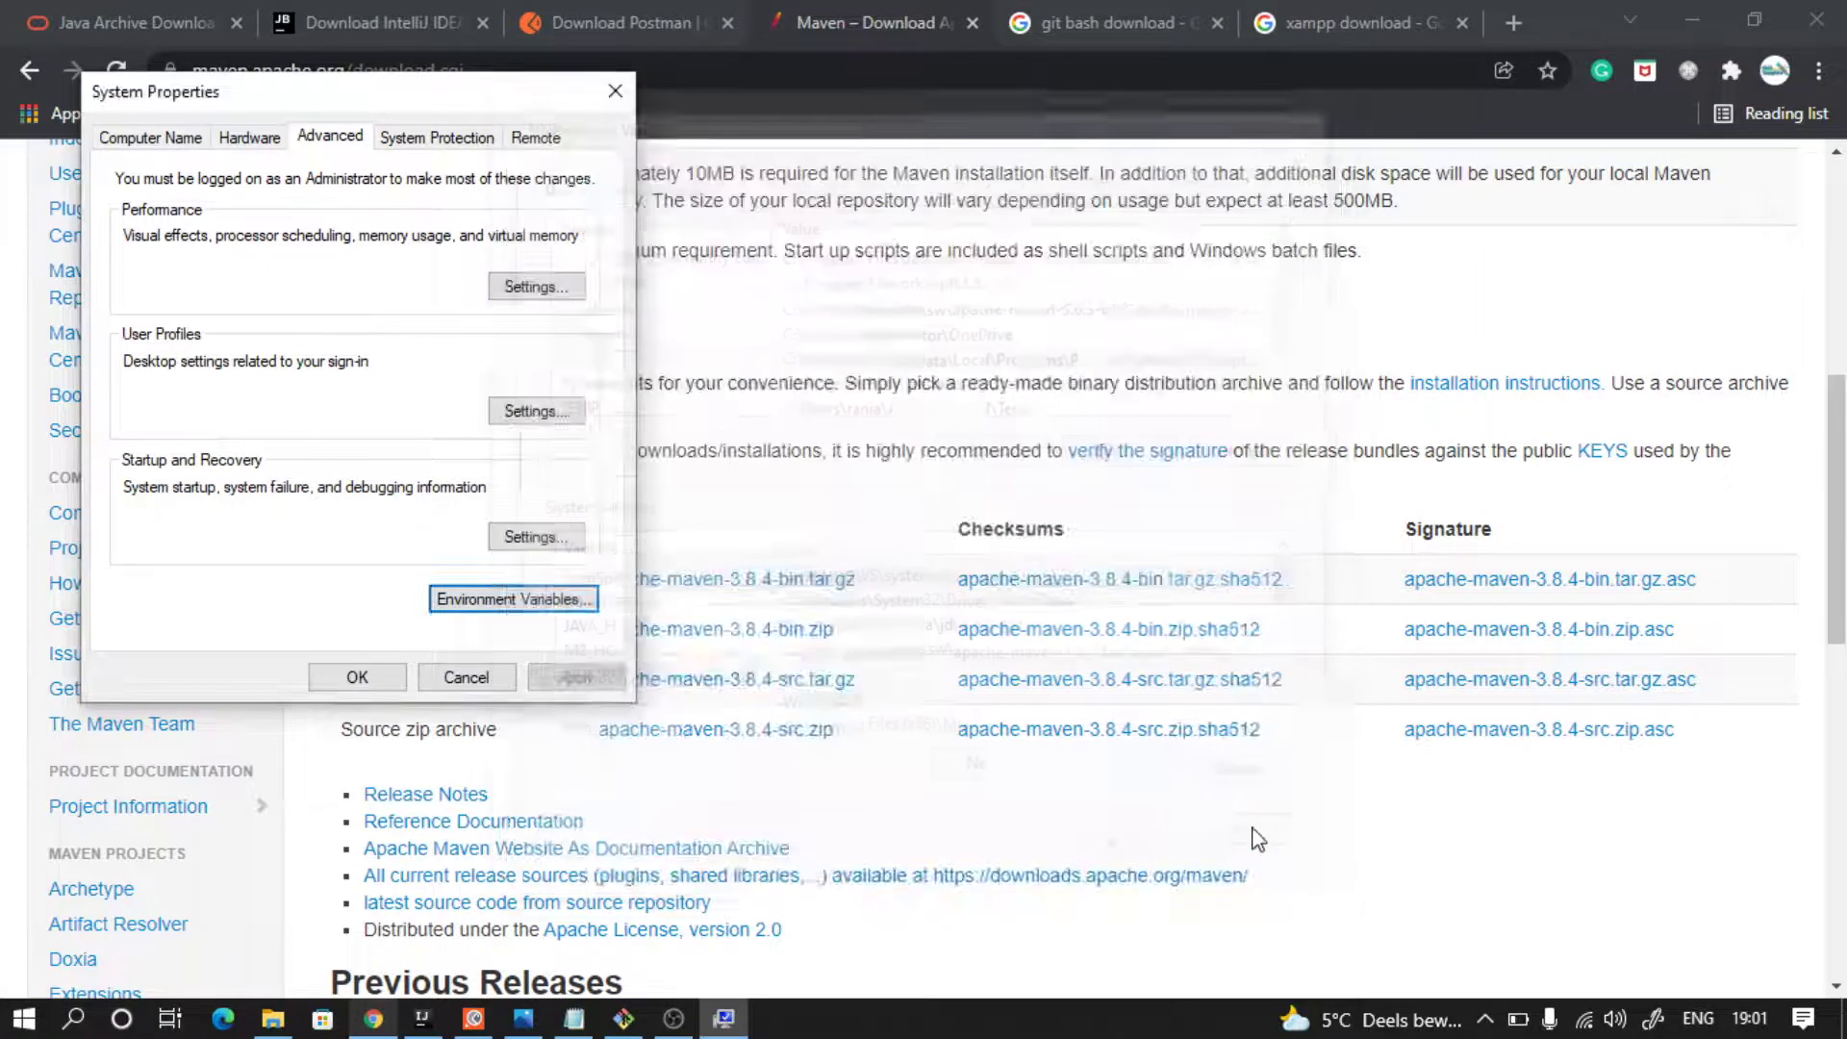
pyautogui.click(465, 677)
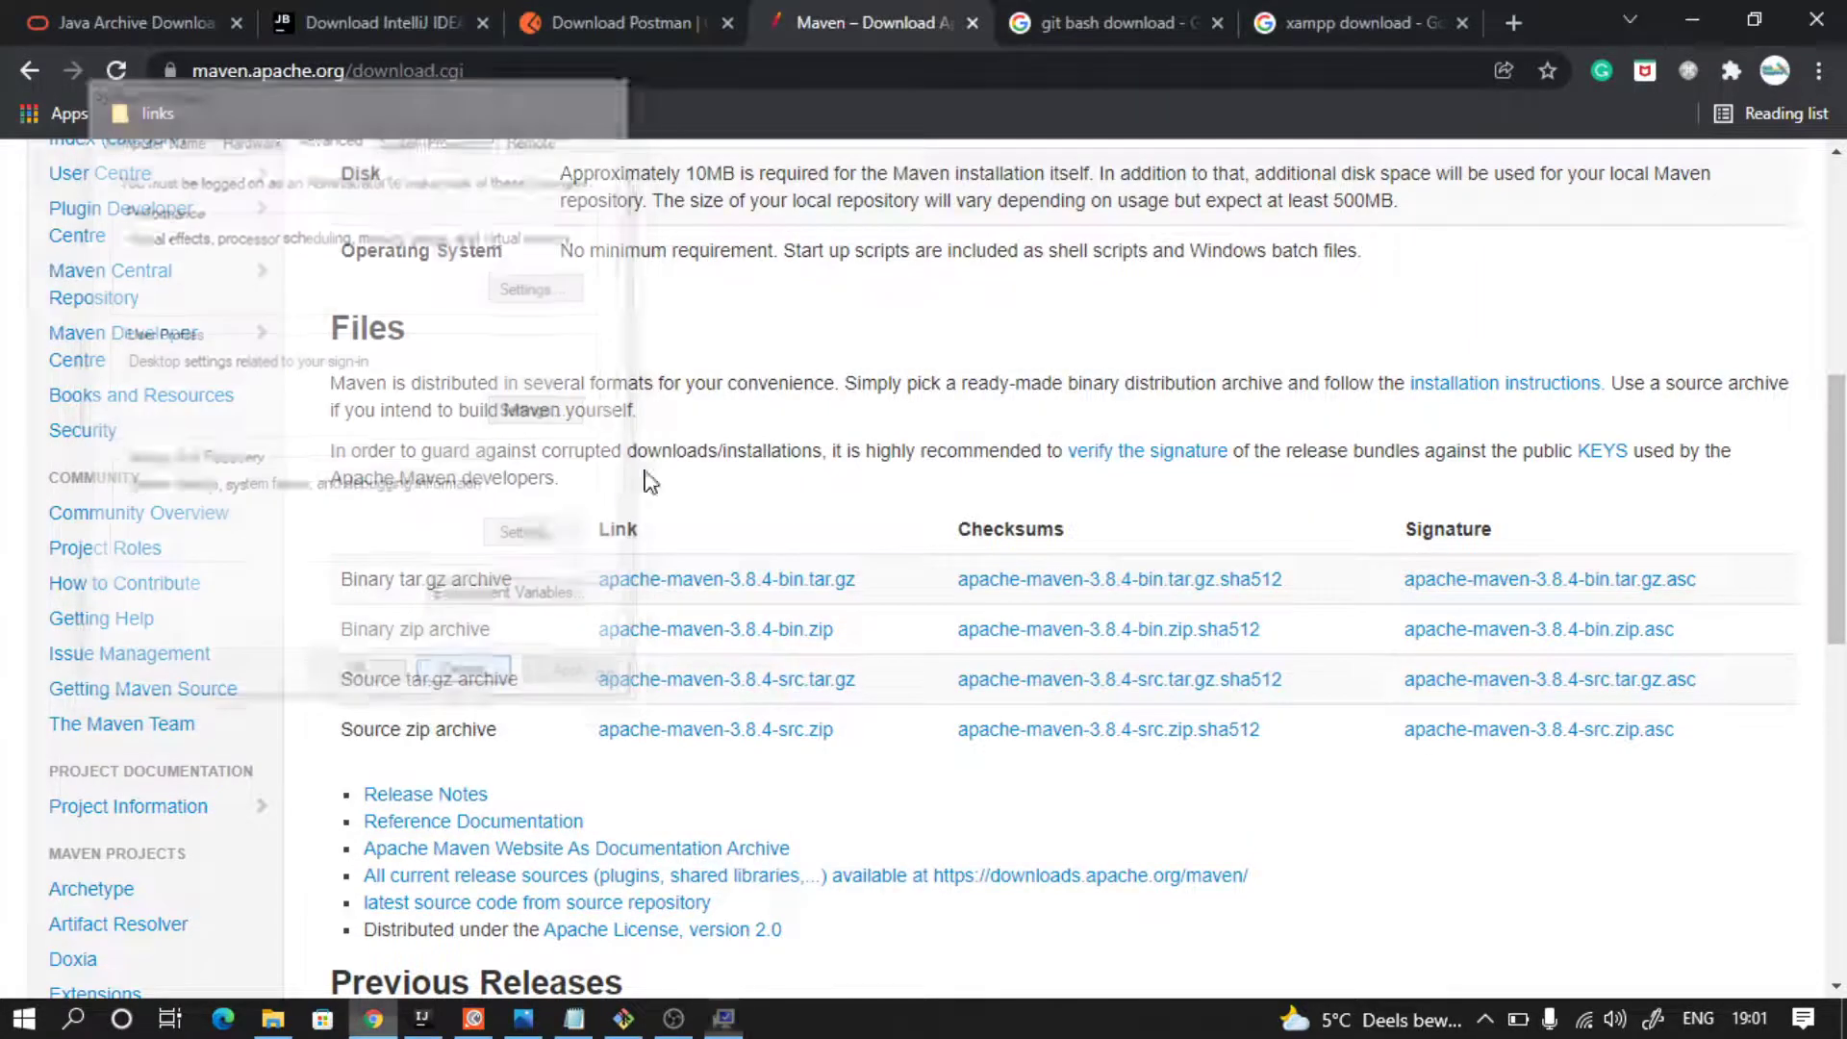
# Open the Git SCM Downloads page with the 2.35.1 Windows release from the git bash results.
pyautogui.click(1058, 11)
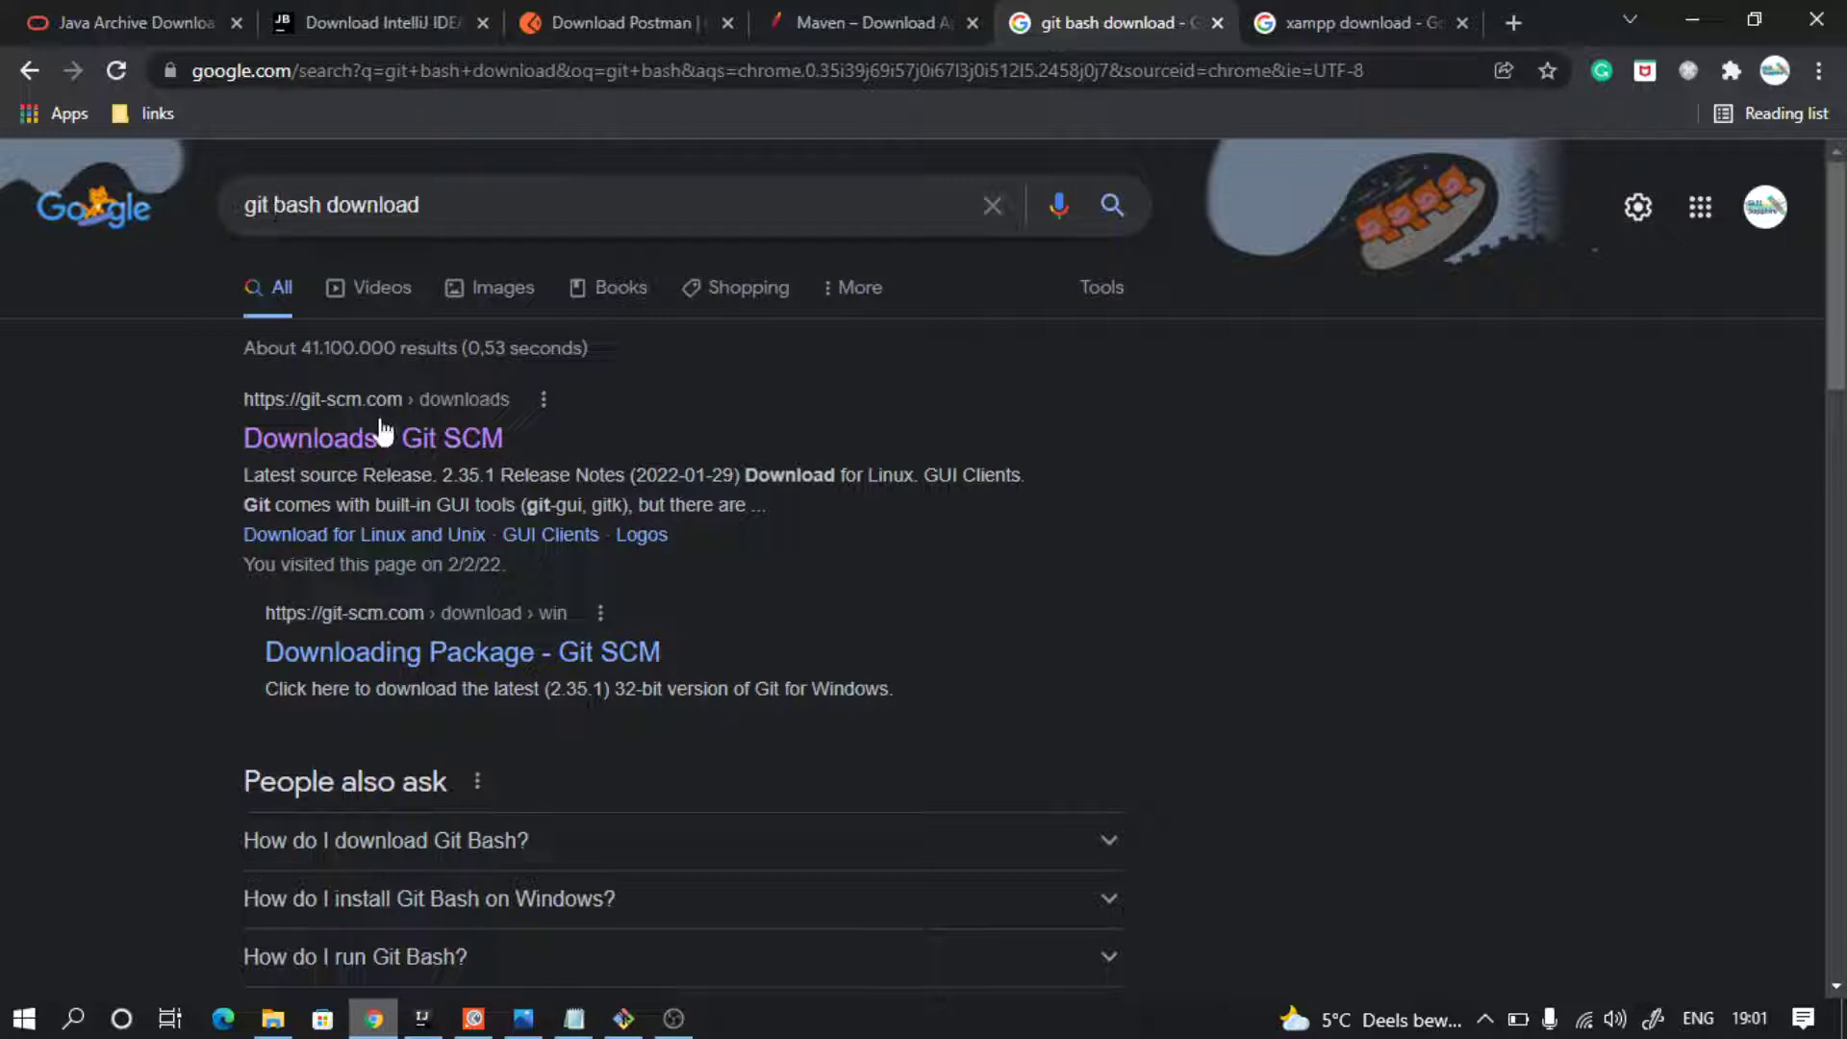
pyautogui.click(265, 443)
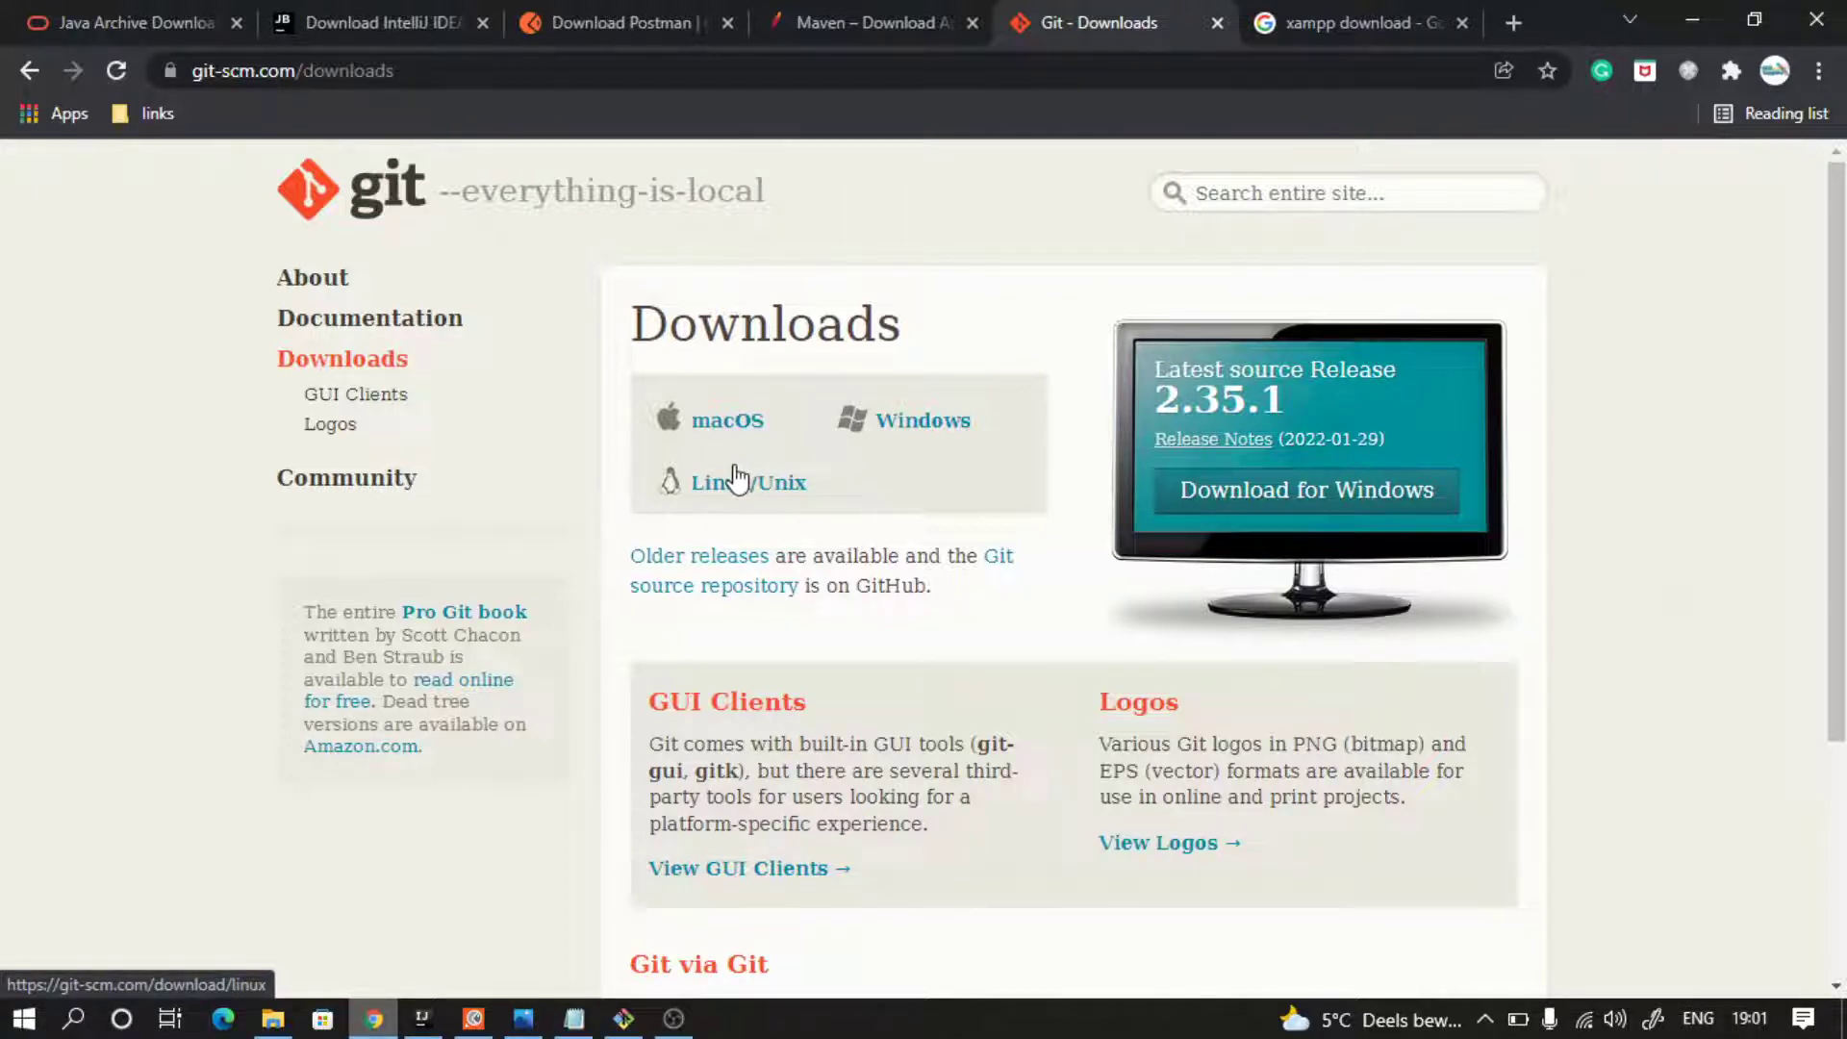
# Open Apache Friends' XAMPP page and review the Windows installers for PHP 7.4.27, 8.0.15 and 8.1.2.
pyautogui.hotkey('ctrl', 'Tab')
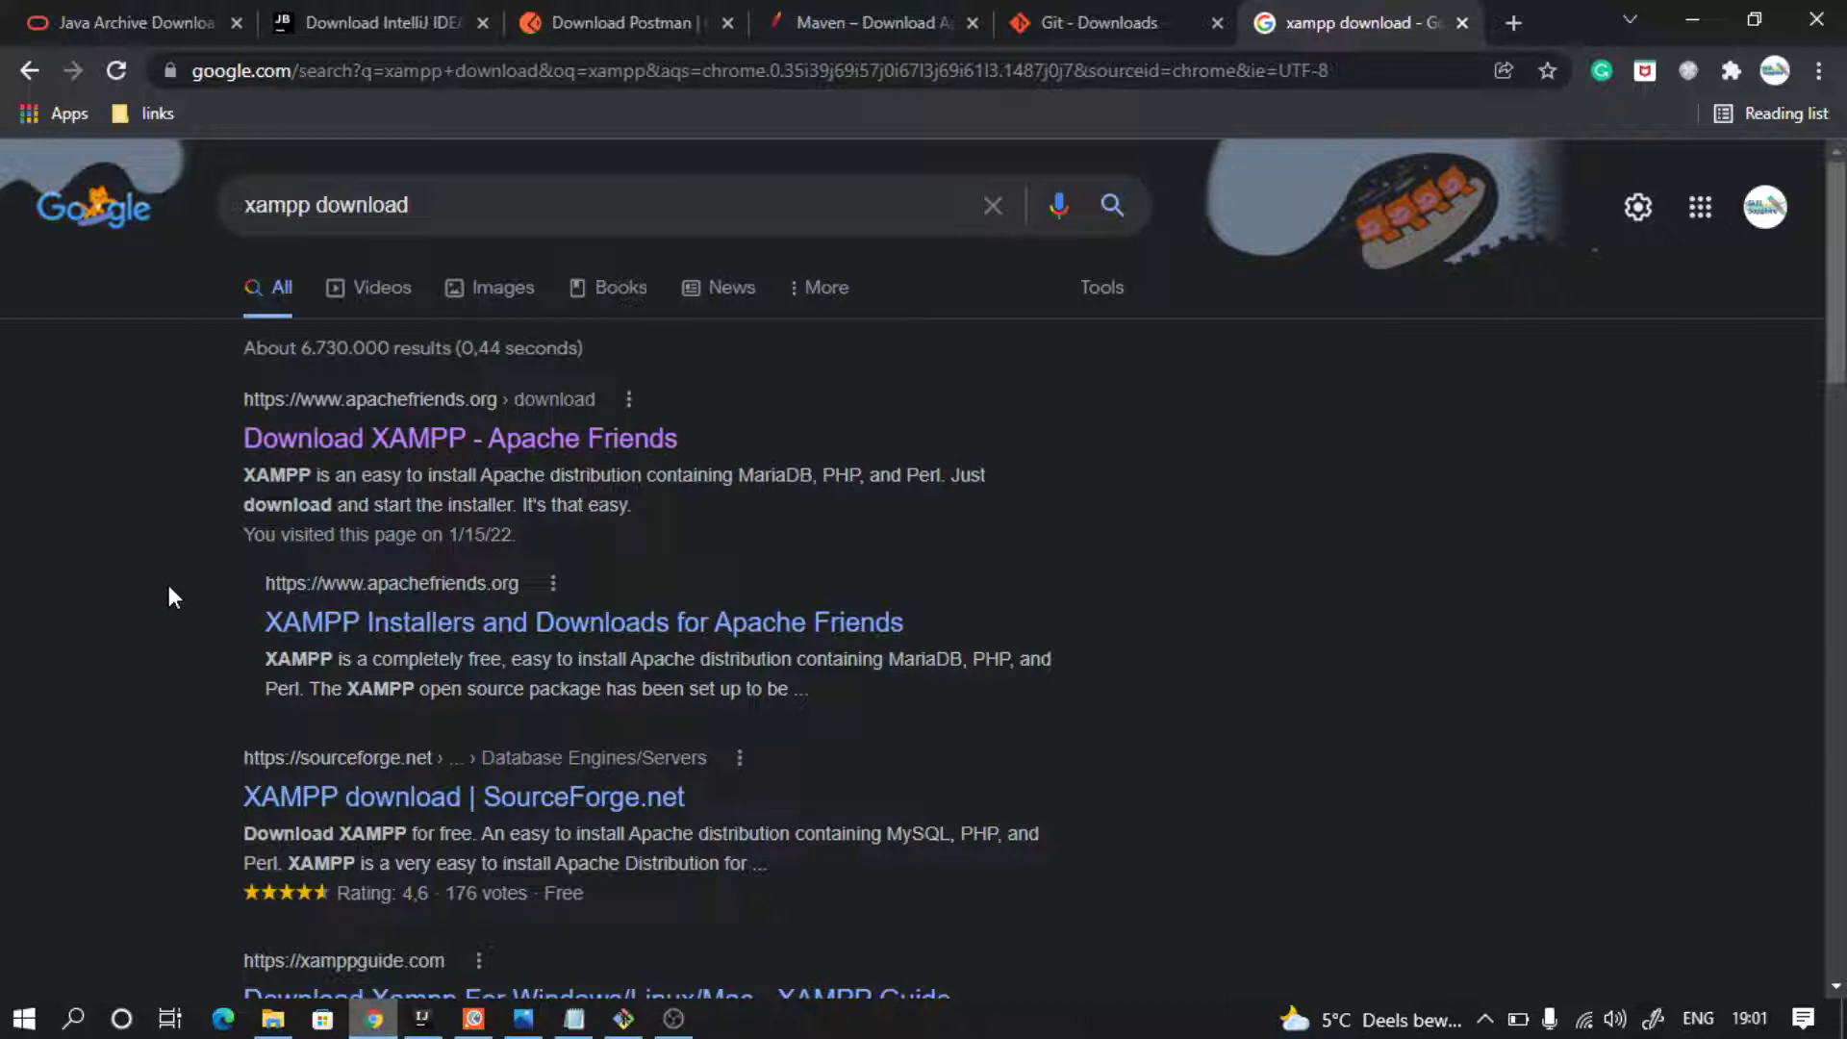
pyautogui.click(442, 443)
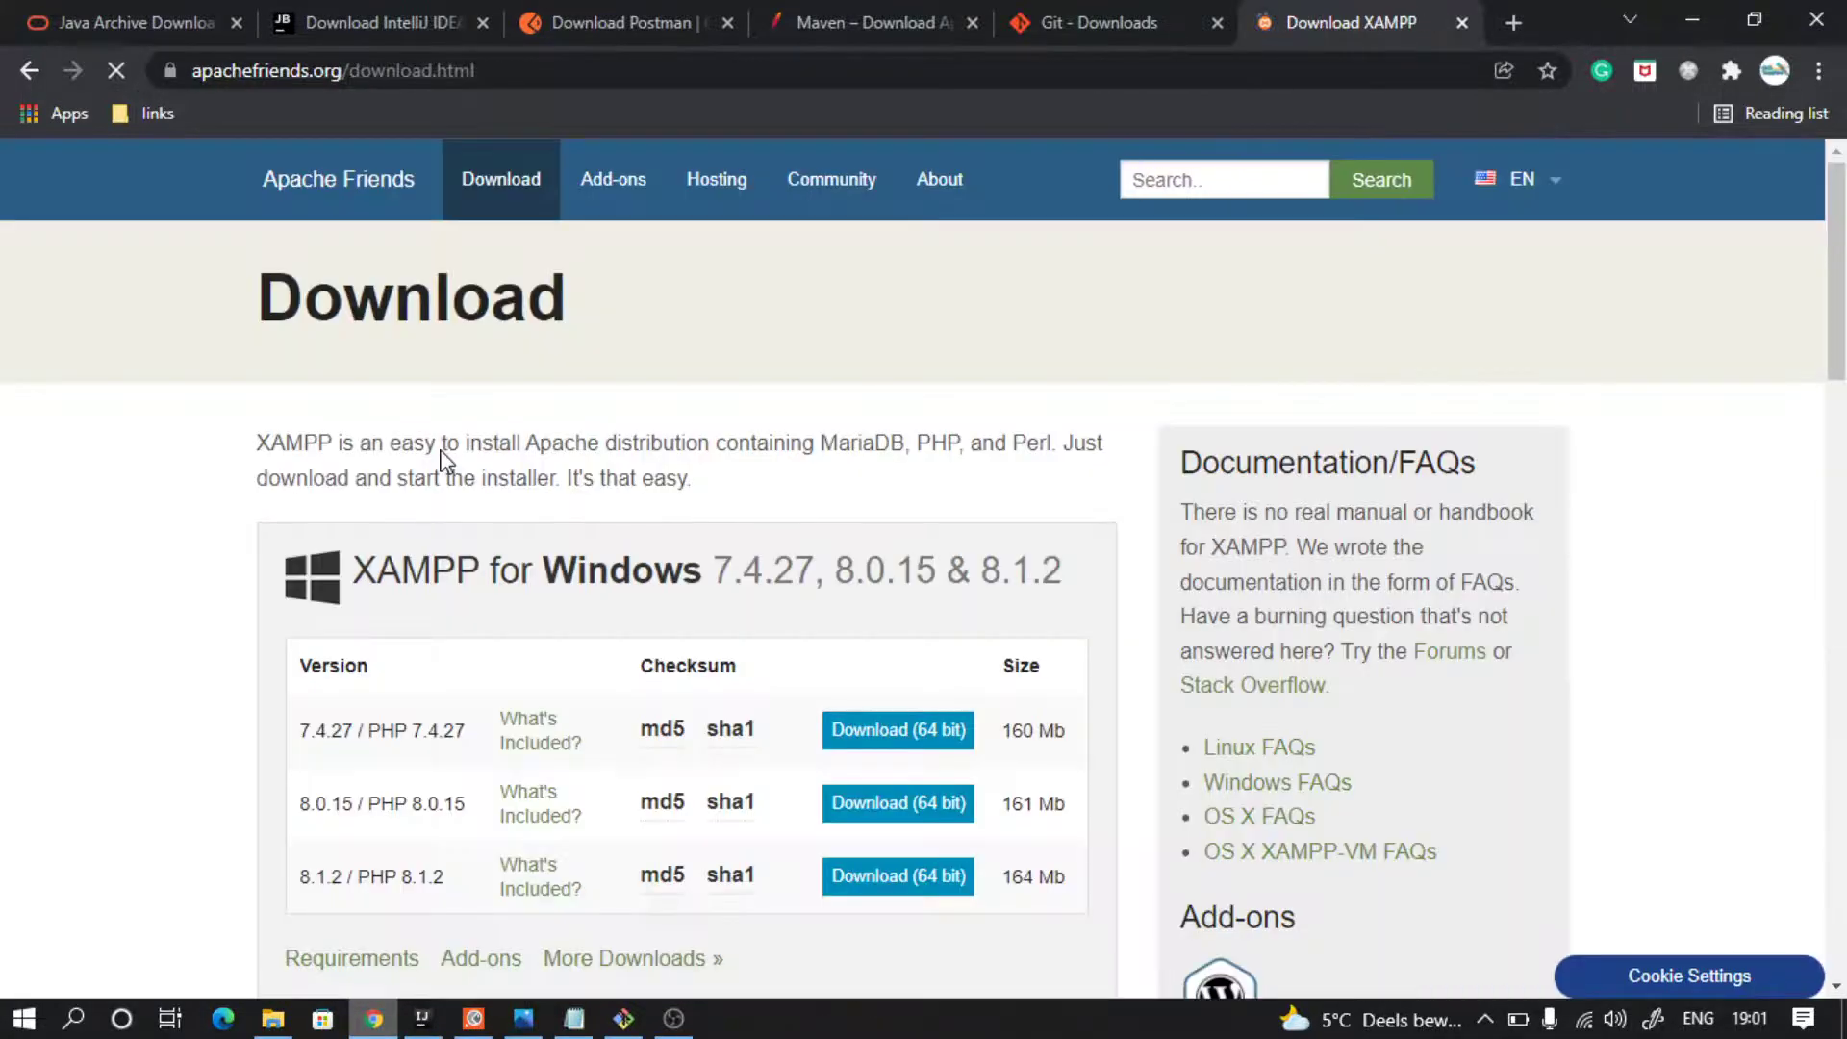
pyautogui.scroll(-1, 457, 467)
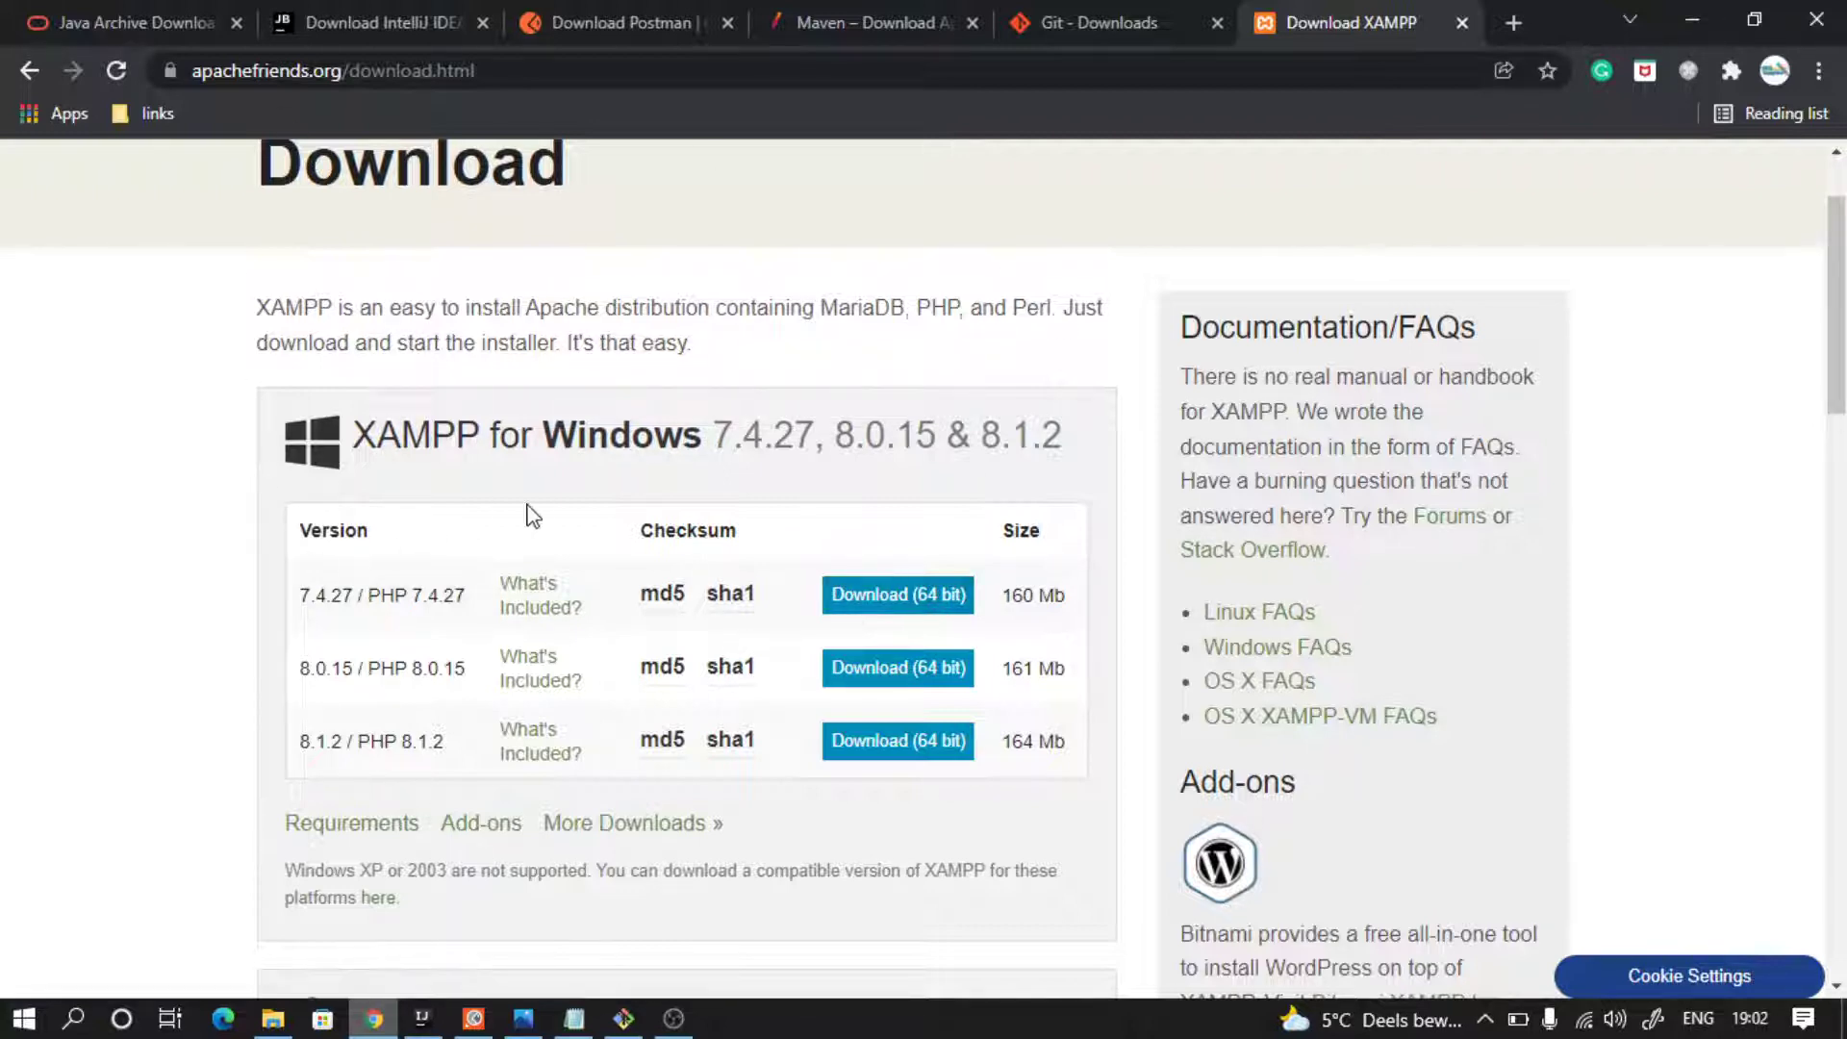
pyautogui.scroll(2, 532, 515)
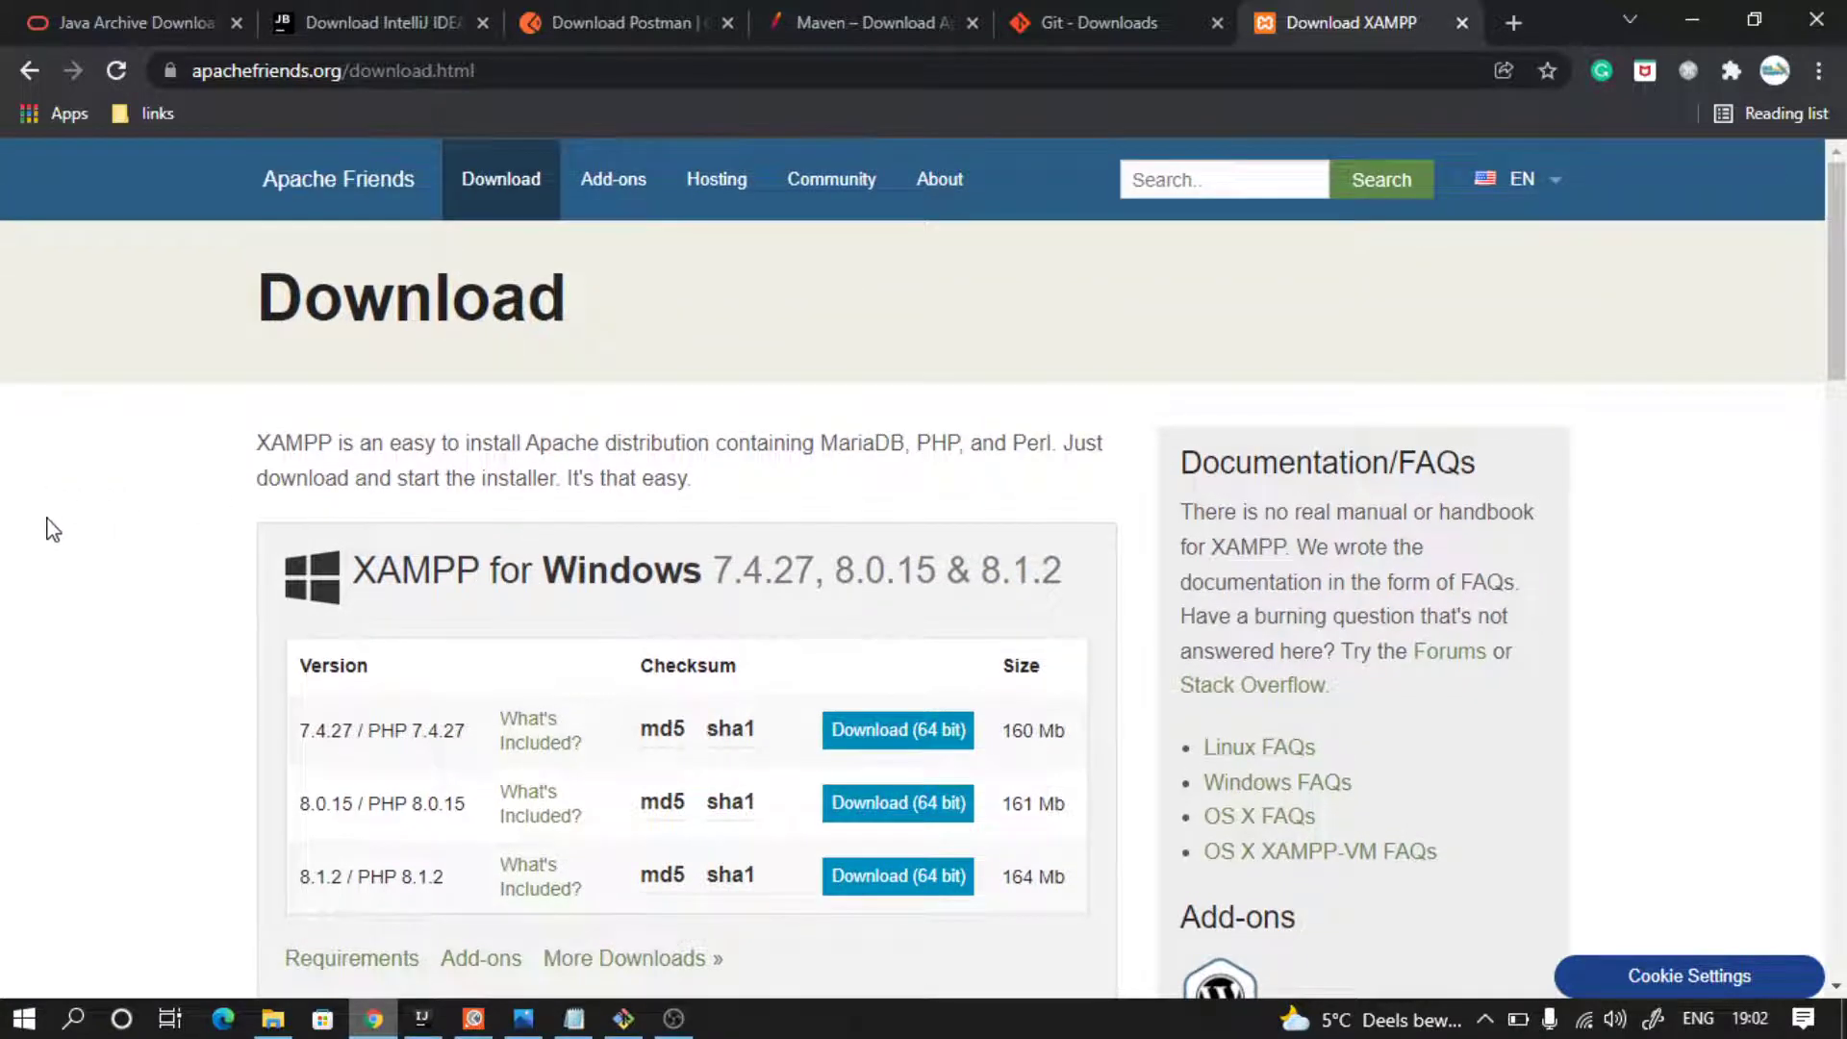